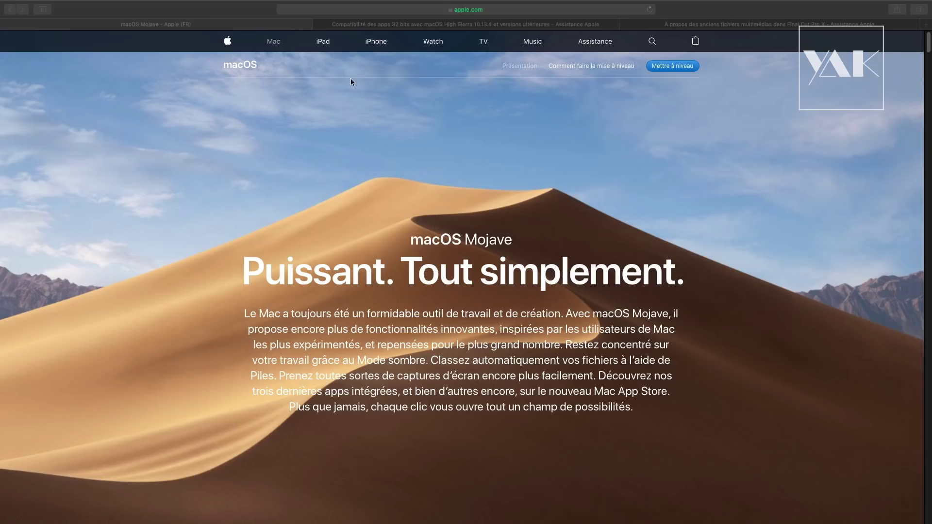
Step: Open the Apple support article on 32-bit app compatibility with macOS High Sierra 10.13.4 and review its alert example
click(382, 23)
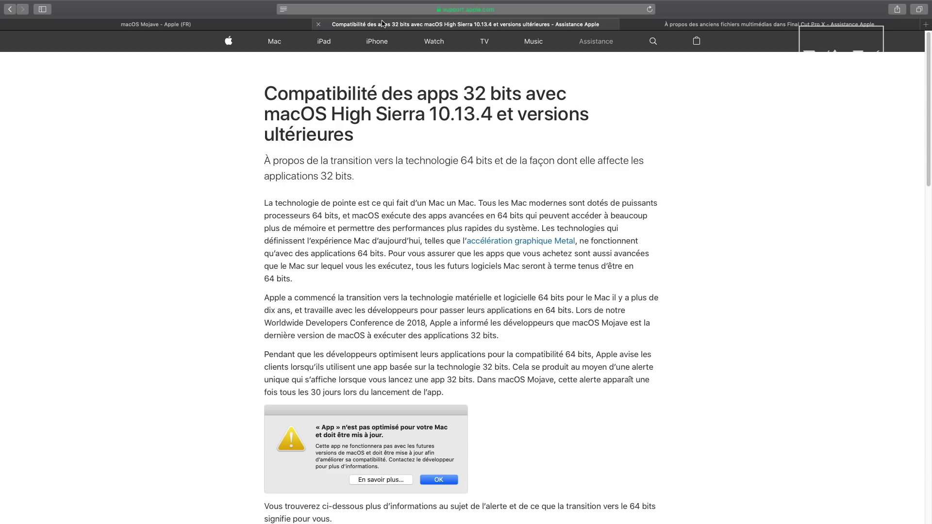
scroll(367, 270, down, 5)
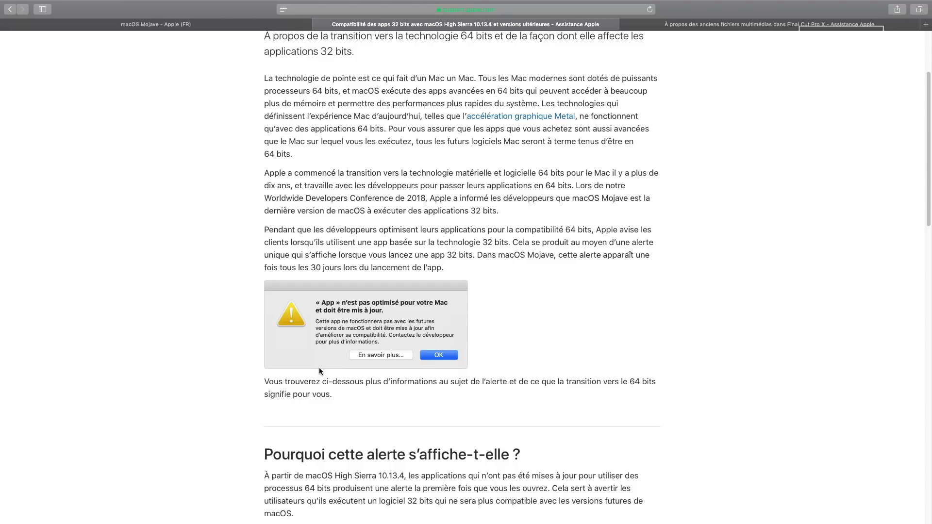
scroll(319, 368, up, 5)
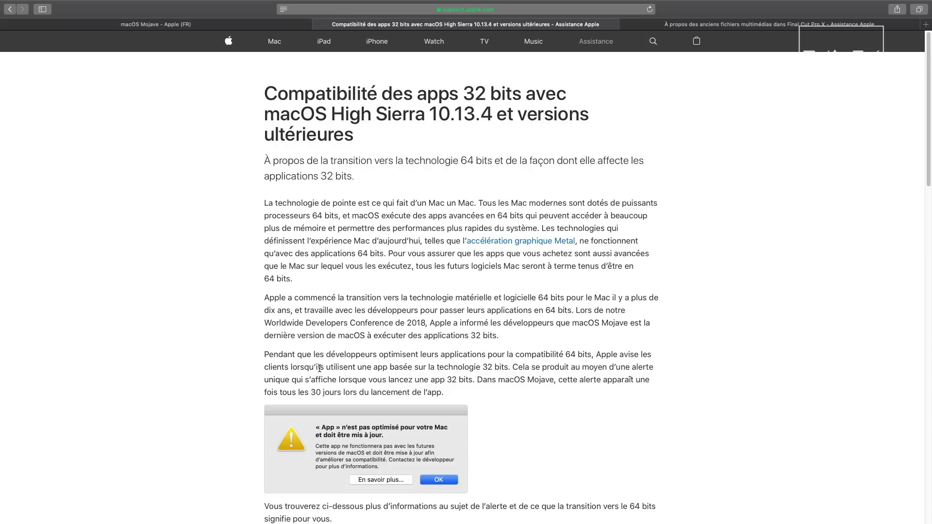
Step: Open the support article on legacy media files in Final Cut Pro X and highlight the sentence about QuickTime 7 formats and codecs
click(697, 26)
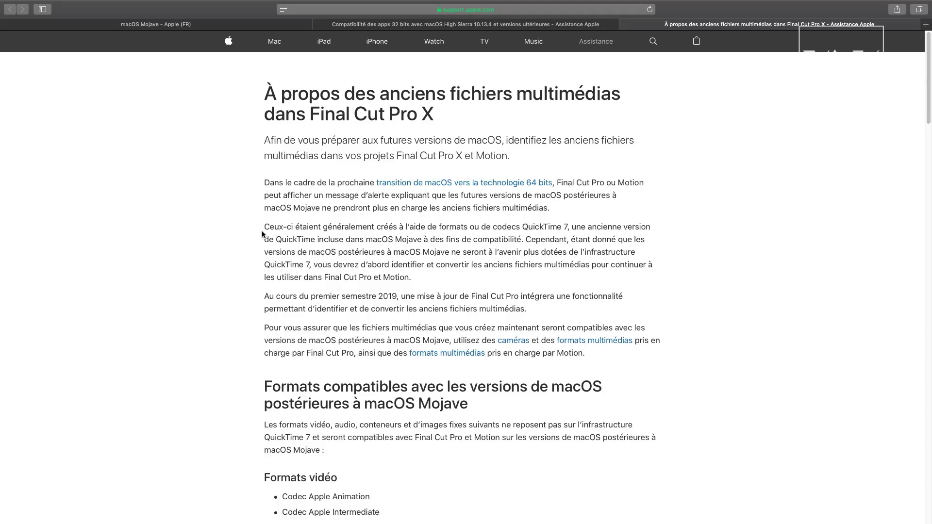
drag(269, 227, 568, 223)
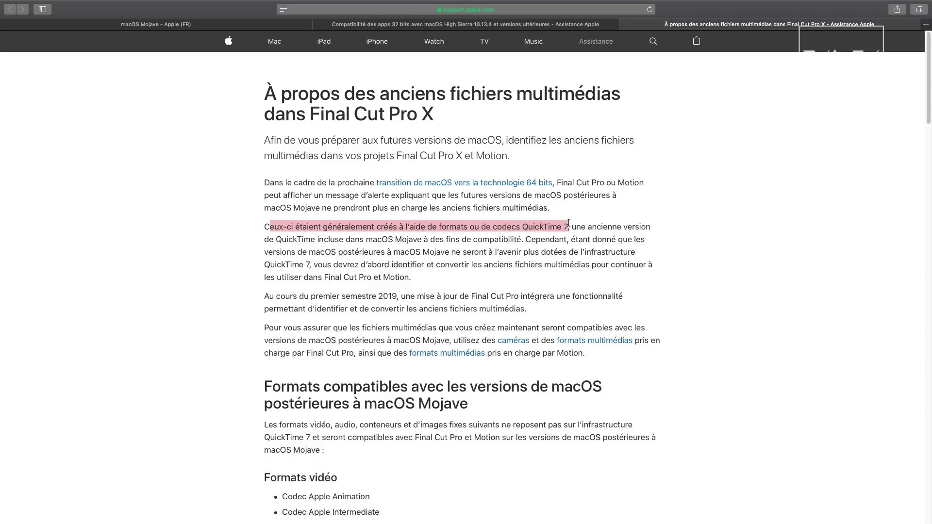
click(568, 223)
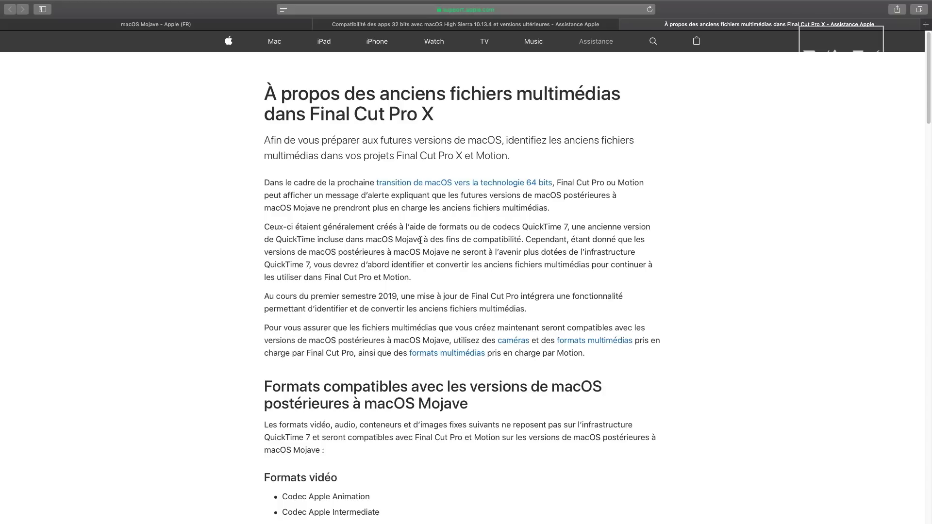
Step: Review the video, audio, still-image and container formats compatible with macOS versions after Mojave
scroll(421, 240, down, 7)
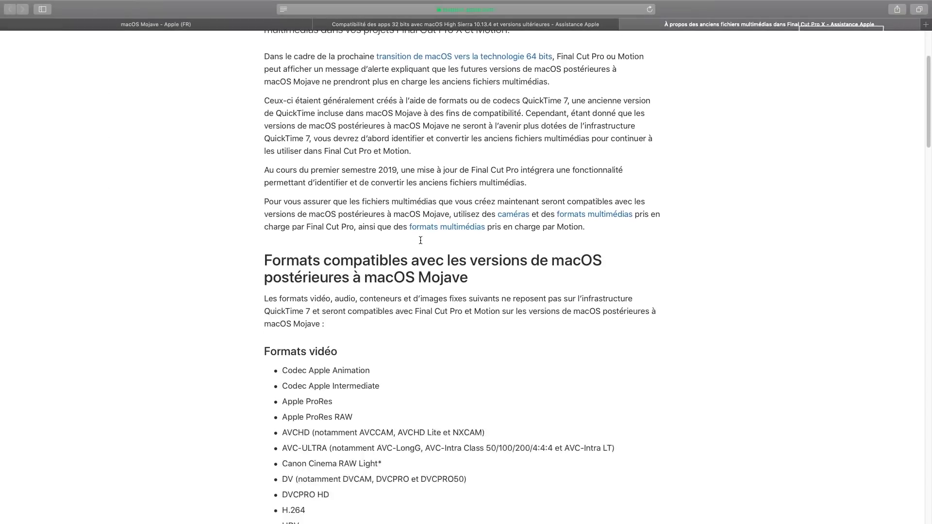
scroll(420, 240, down, 3)
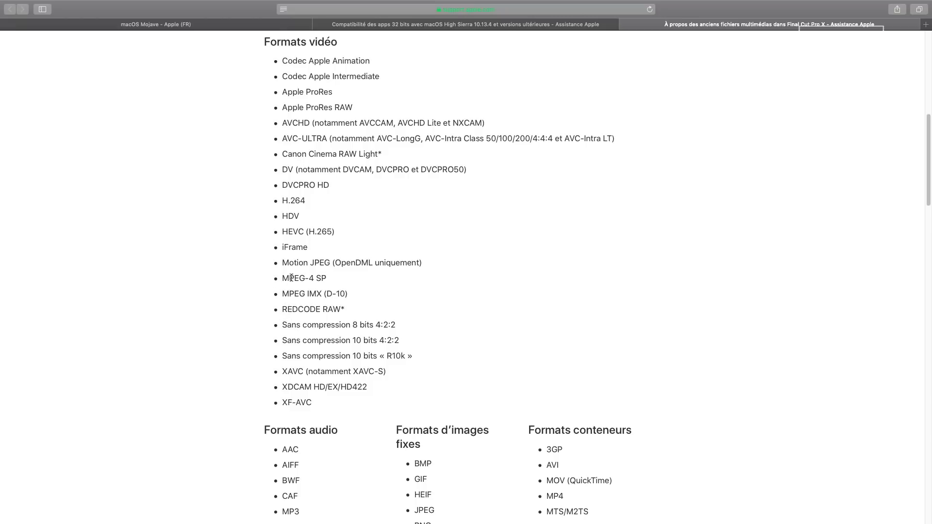
scroll(280, 312, down, 5)
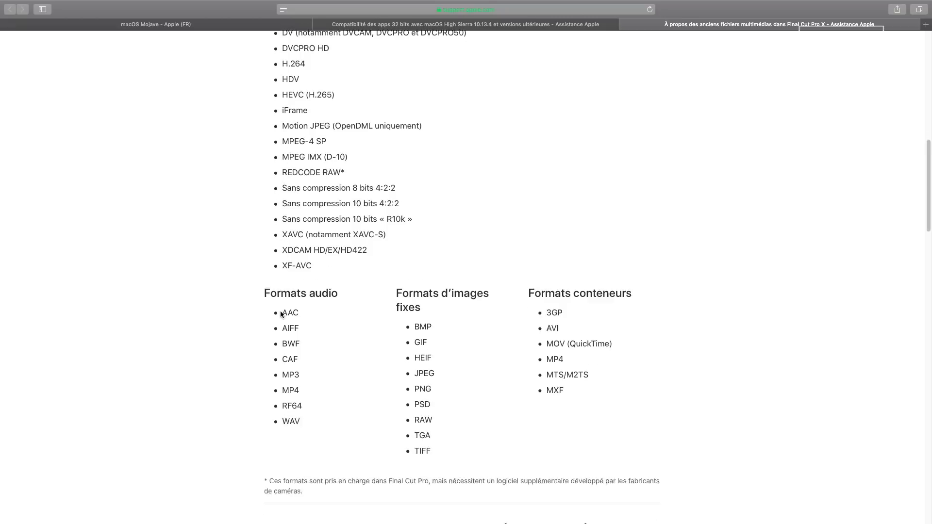
scroll(280, 315, down, 2)
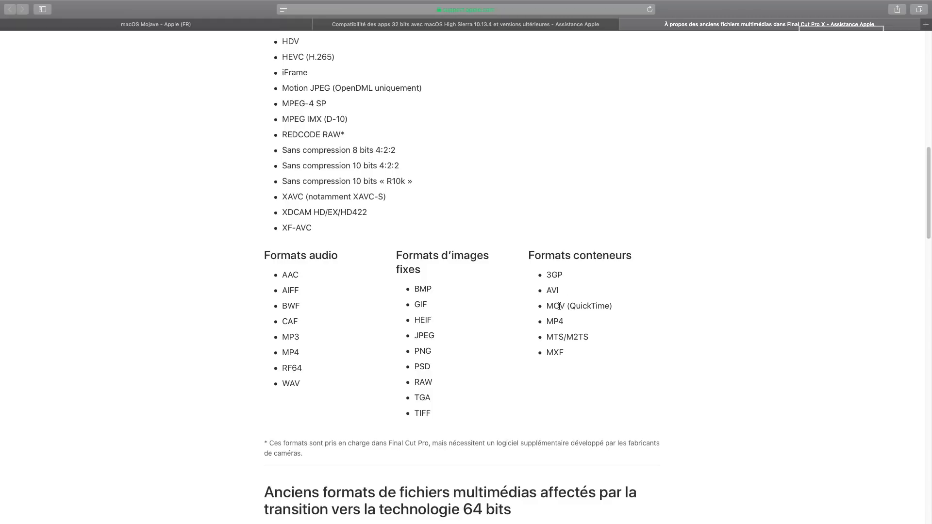
scroll(559, 306, down, 1)
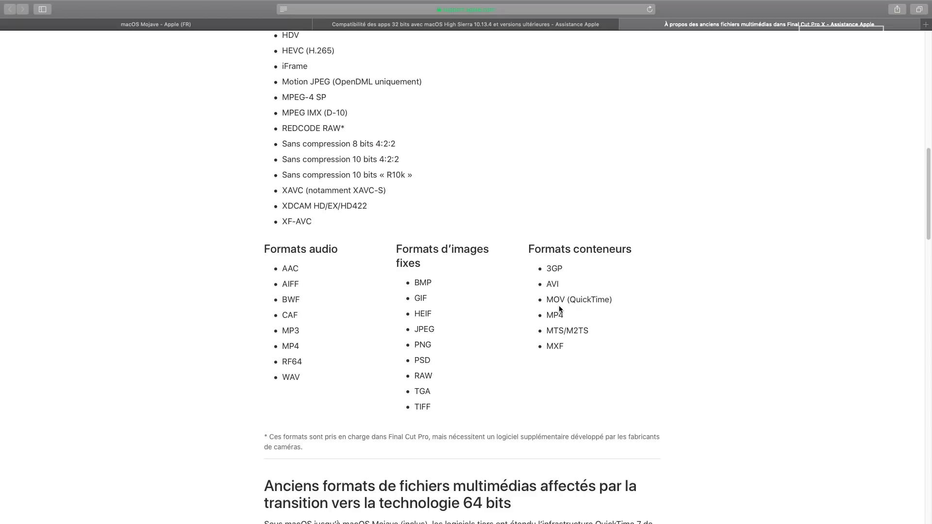
Step: Examine the article's list of legacy media formats affected by the 64-bit transition
scroll(559, 309, down, 10)
scroll(559, 306, down, 6)
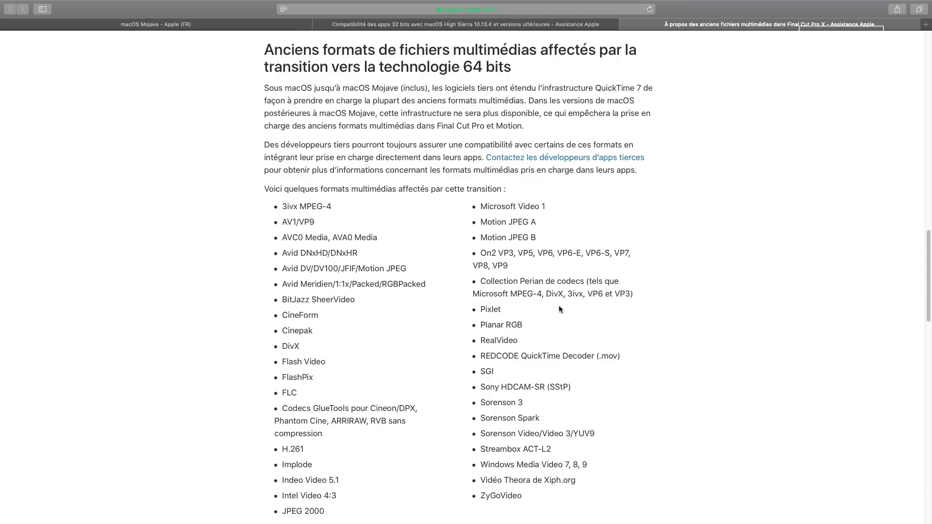
scroll(559, 308, down, 3)
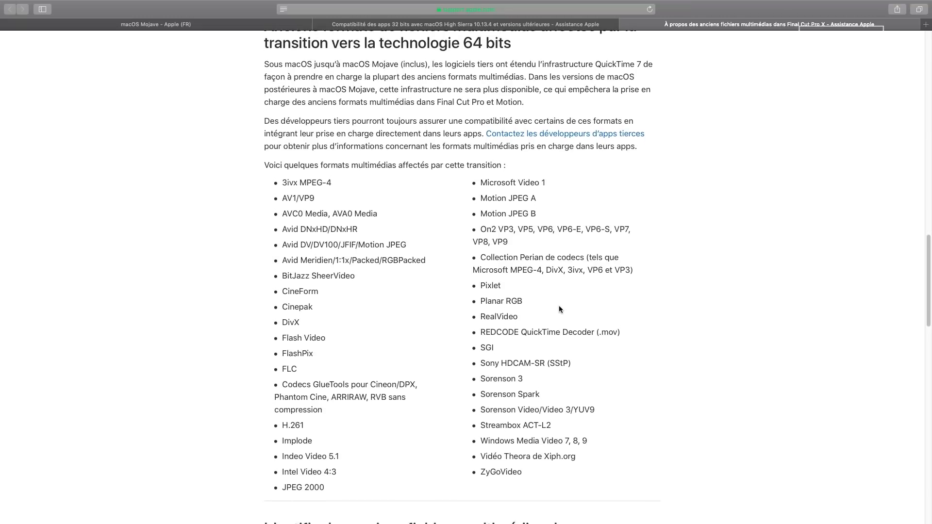
scroll(559, 309, down, 2)
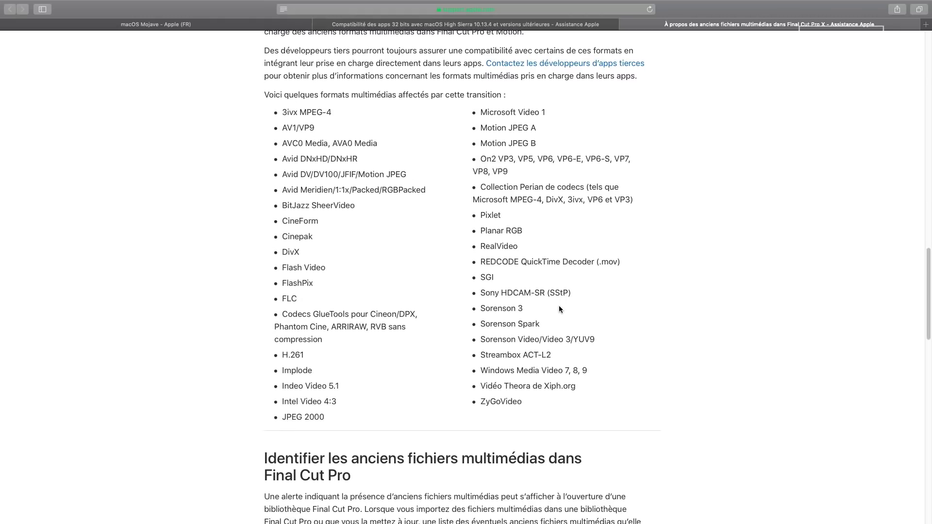
scroll(558, 309, down, 1)
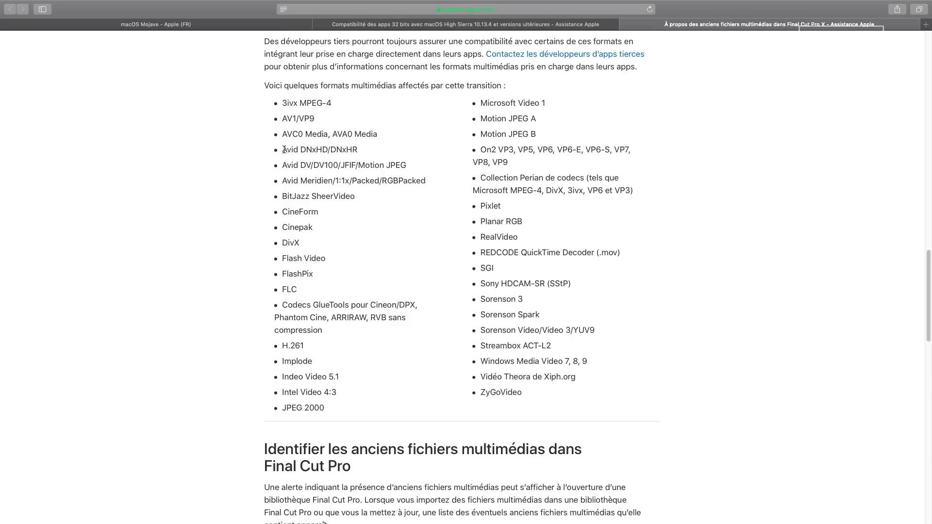
Step: Highlight the Avid Meridien, GlueTools, Sorenson and REDCODE entries one after another in the list of affected formats
drag(300, 180, 334, 181)
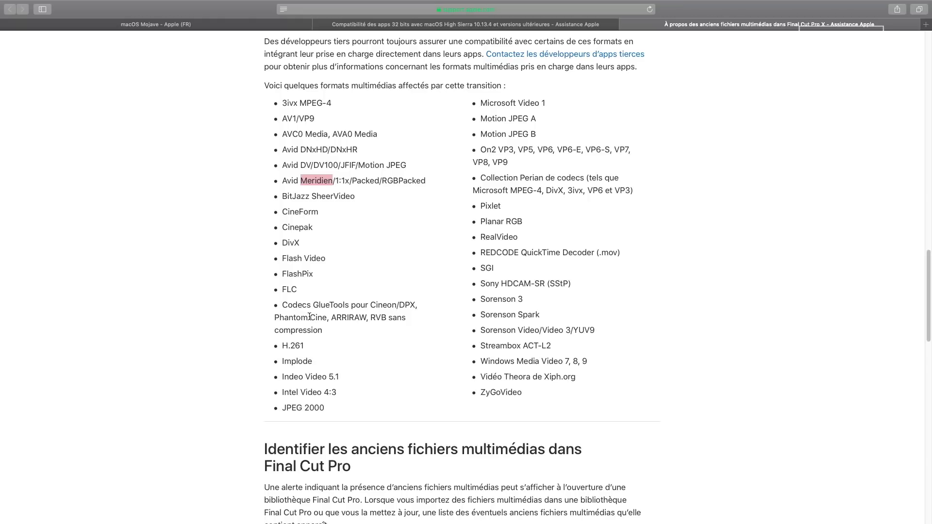
drag(313, 304, 348, 305)
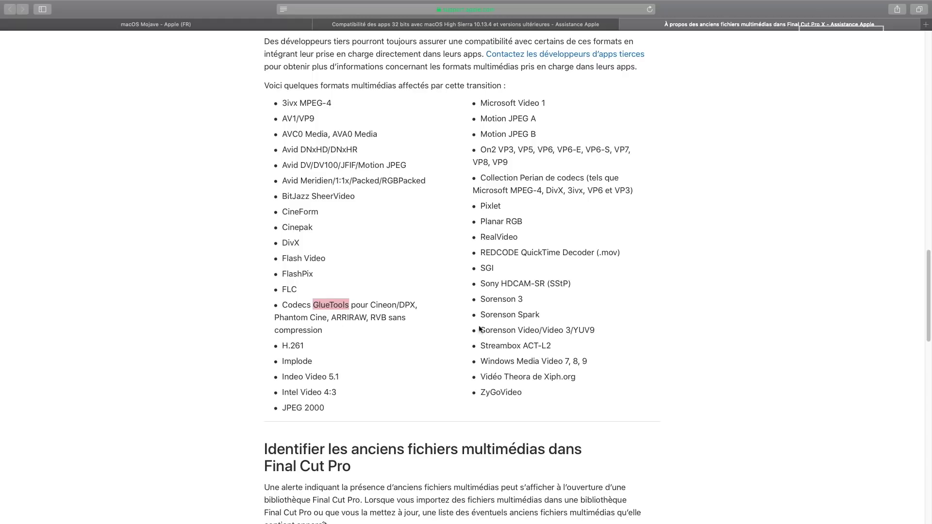
drag(482, 297, 600, 333)
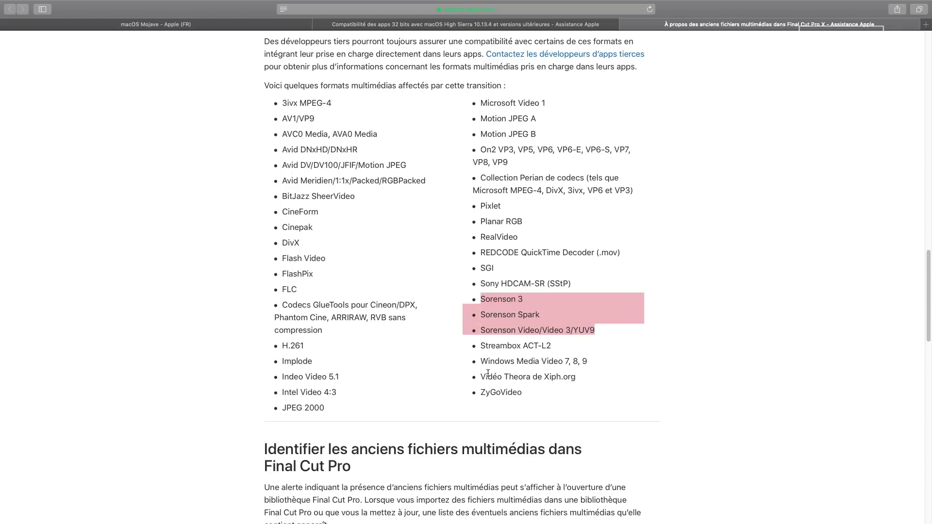
scroll(488, 373, up, 2)
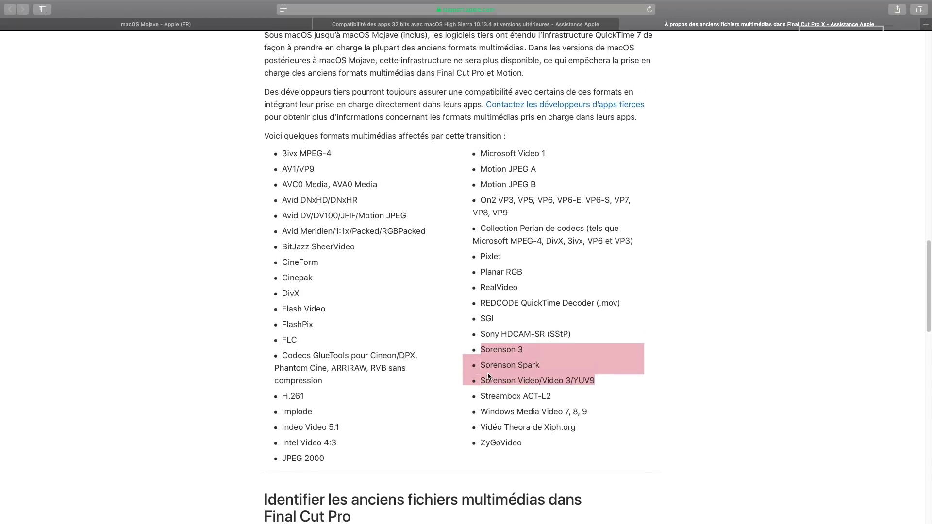
click(520, 321)
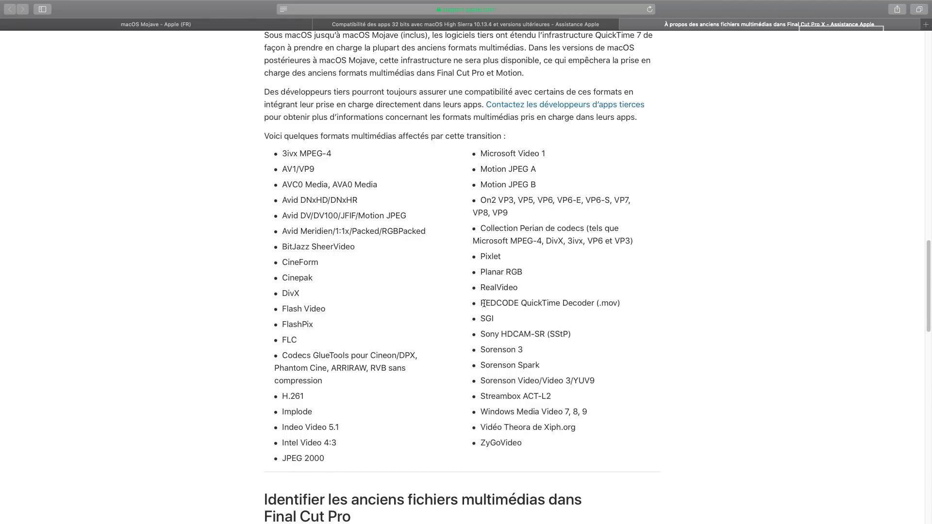
drag(482, 304, 521, 303)
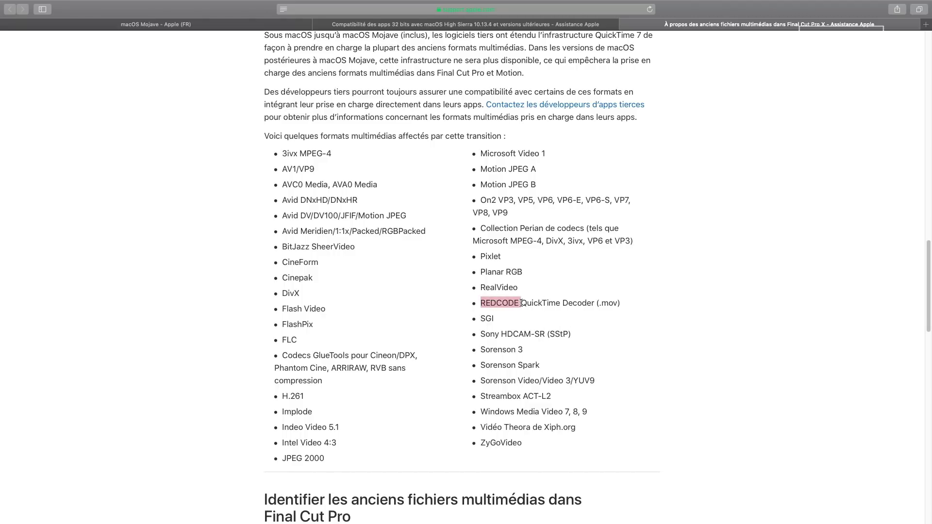
click(373, 307)
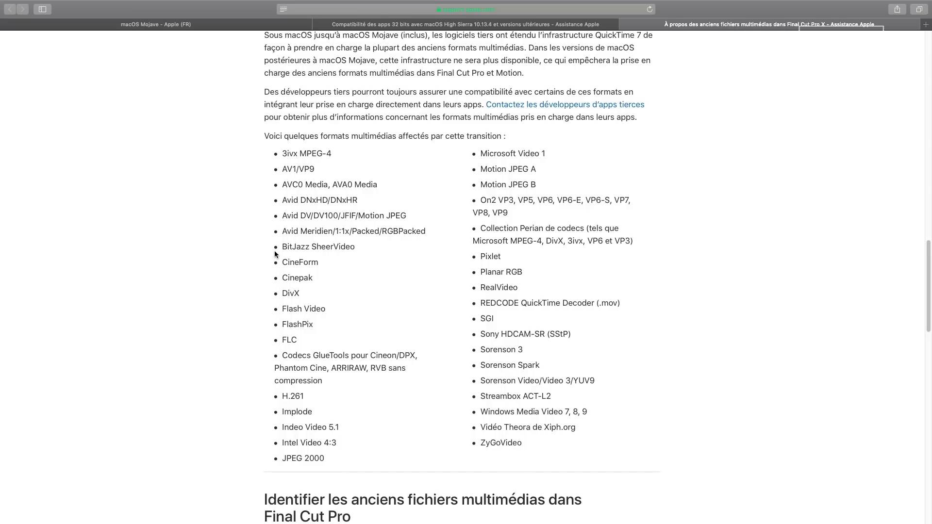
scroll(275, 255, up, 5)
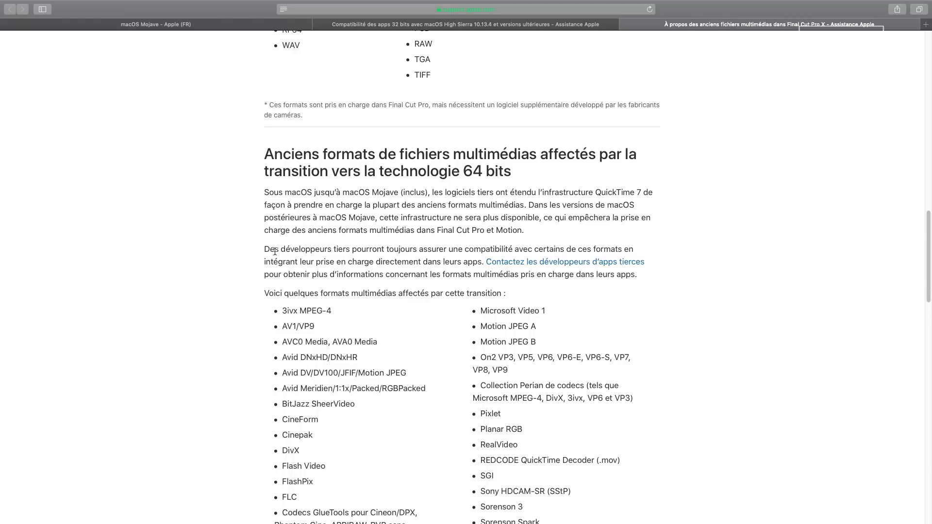
Step: Switch to Final Cut Pro X and close its version information window
key(ctrl+Right)
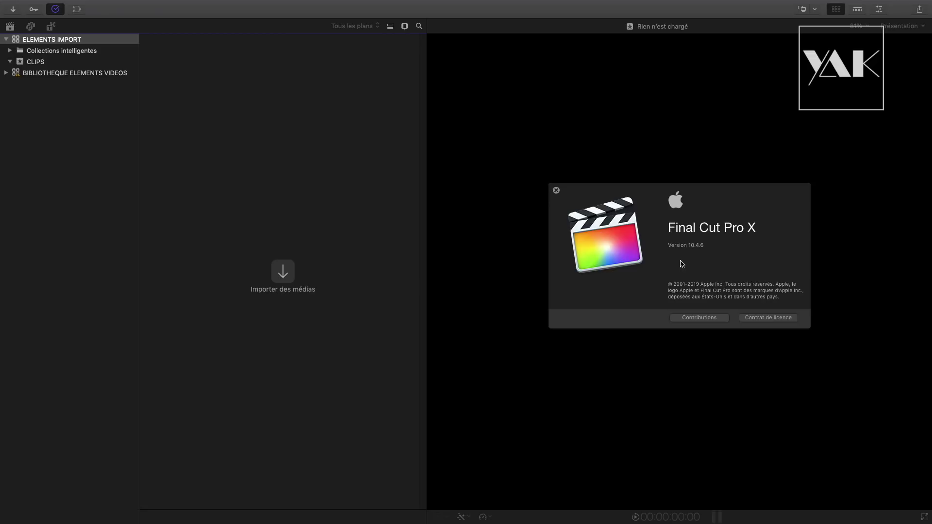
click(556, 190)
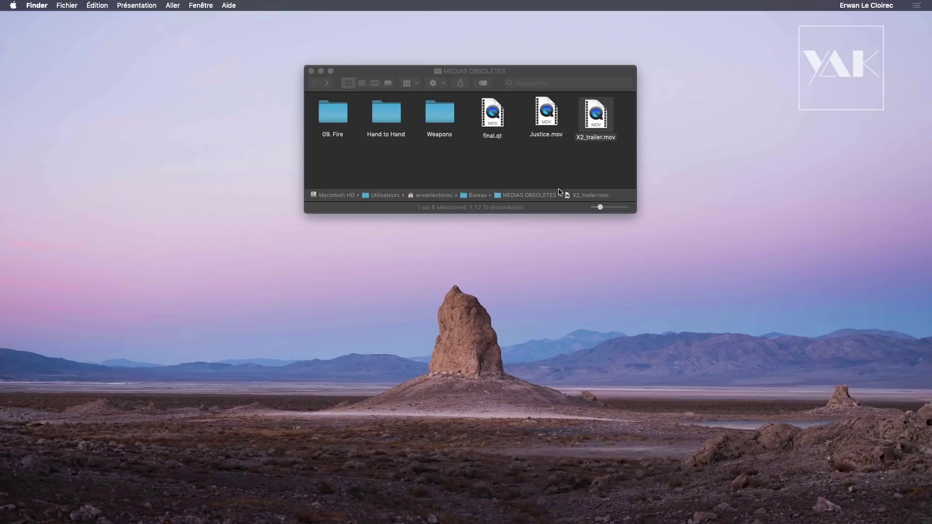
Step: Look inside the 09. Fire folder in Finder, return to MEDIAS OBSOLETES and select final.qt
double_click(330, 111)
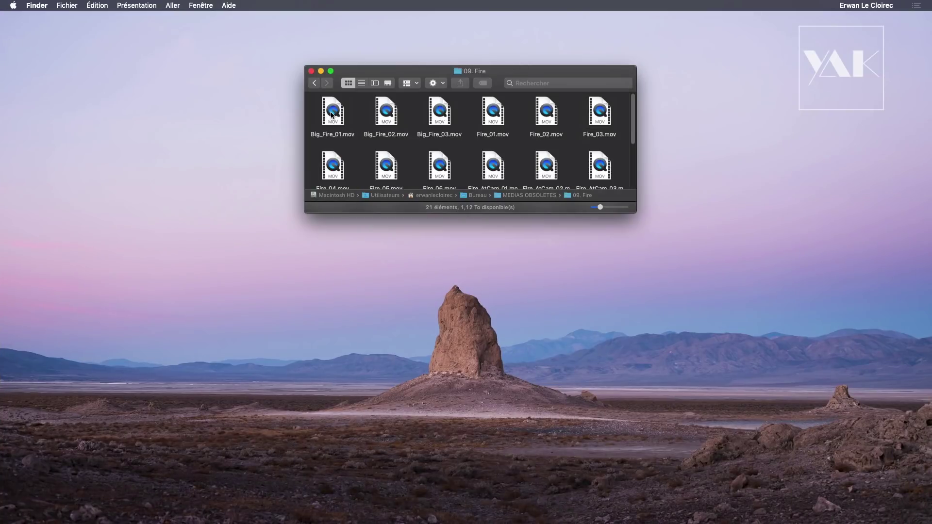
click(315, 84)
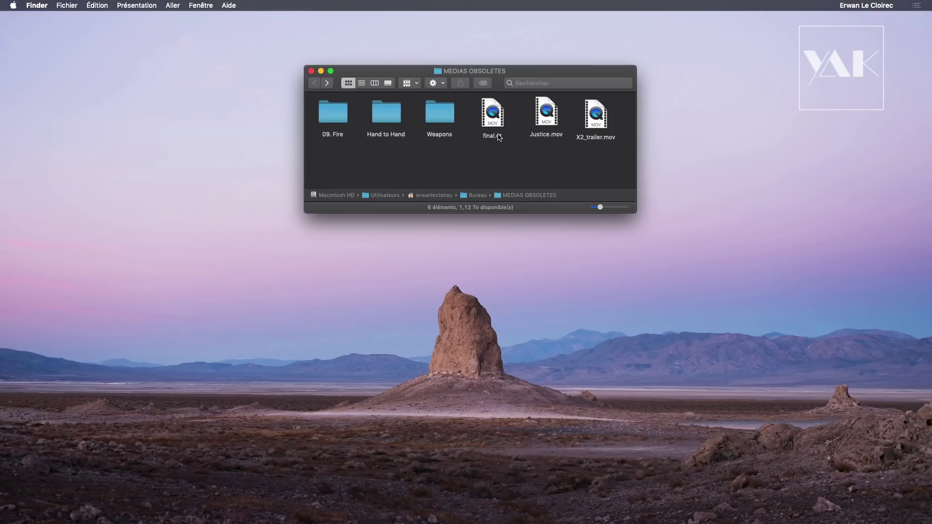
click(493, 109)
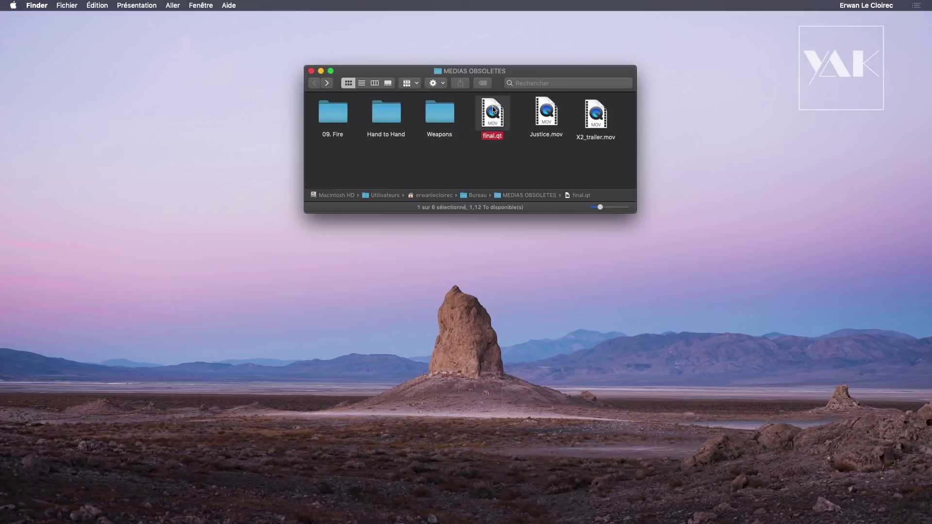
Step: Import X2_trailer.mov from the MEDIAS OBSOLETES folder into the CLIPS event in Final Cut Pro X, converting it for future macOS compatibility
click(600, 112)
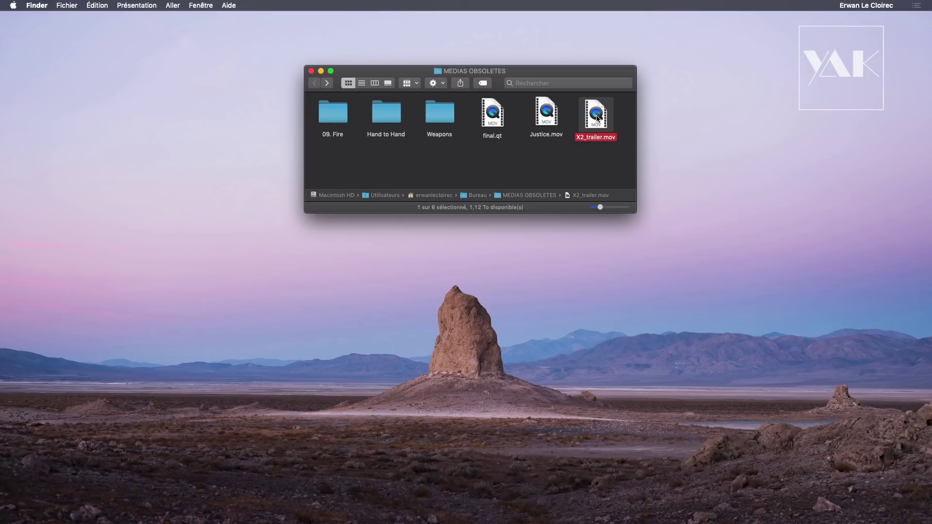
drag(597, 118, 33, 61)
key(ctrl+Left)
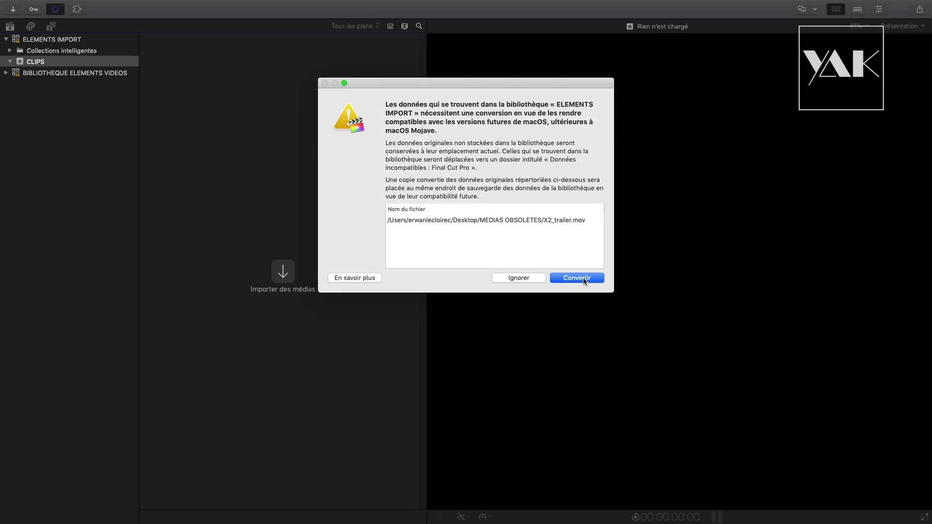
click(584, 280)
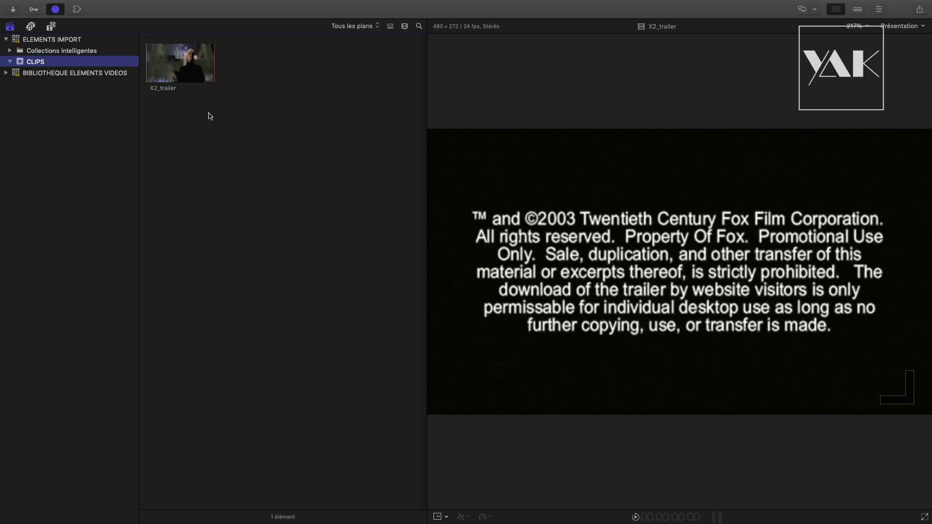
Step: Show the X2_trailer clip's information in the inspector and highlight its codecs
click(187, 73)
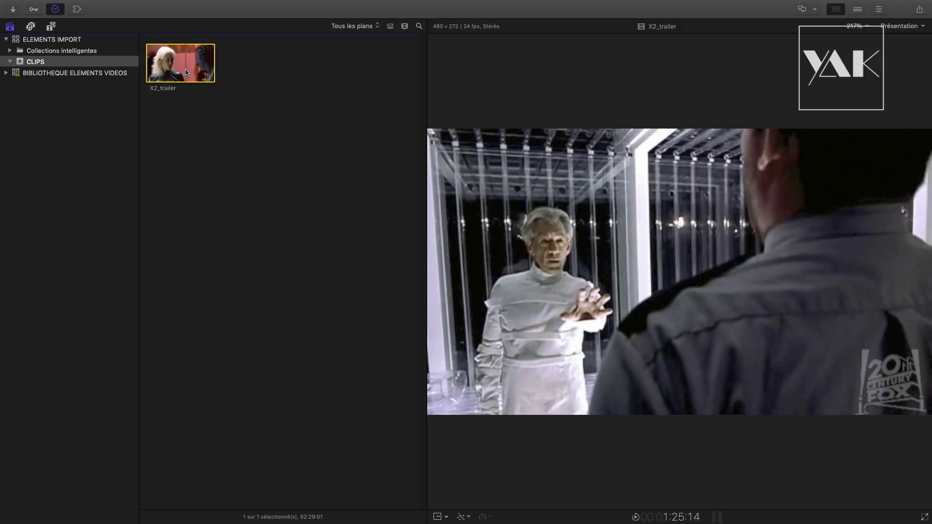
click(879, 9)
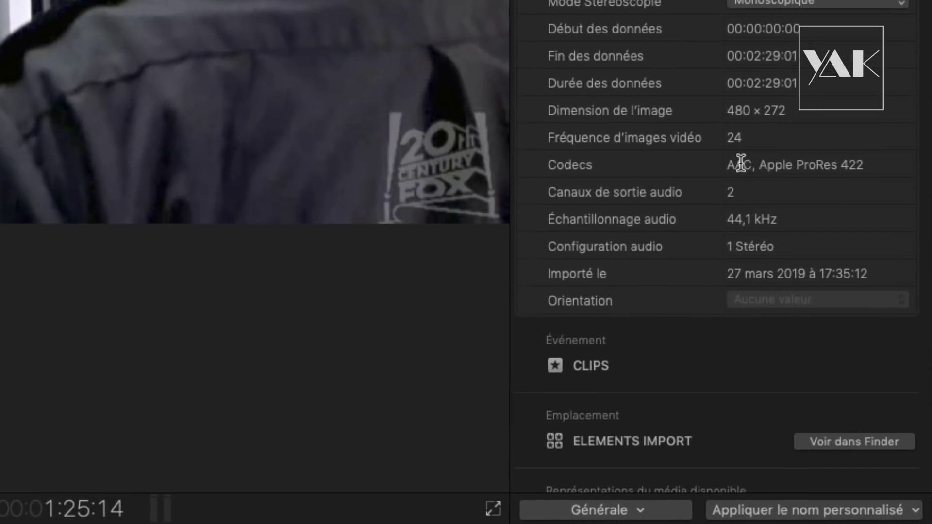
drag(729, 168, 914, 170)
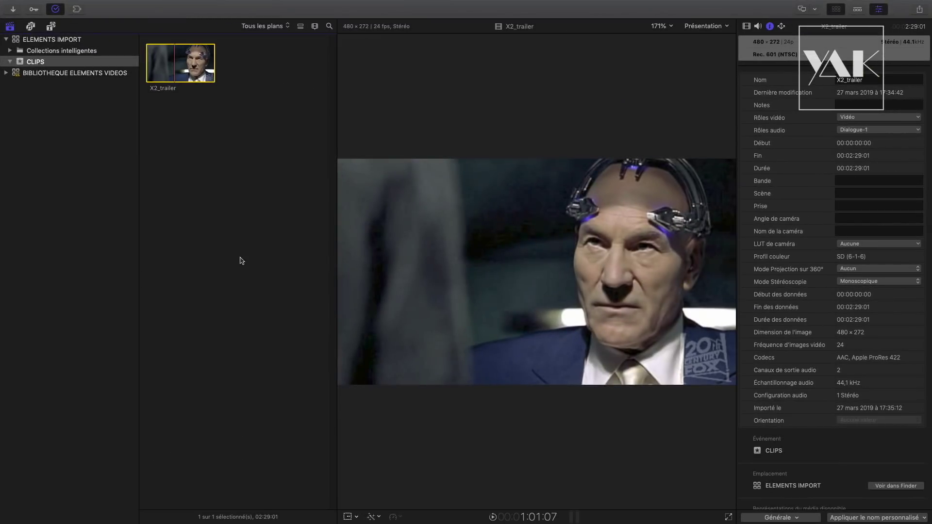
Step: Import Justice.mov and final.qt from MEDIAS OBSOLETES into the CLIPS event, ignoring the proposed conversion, and close the import window
right_click(241, 261)
click(254, 263)
click(324, 321)
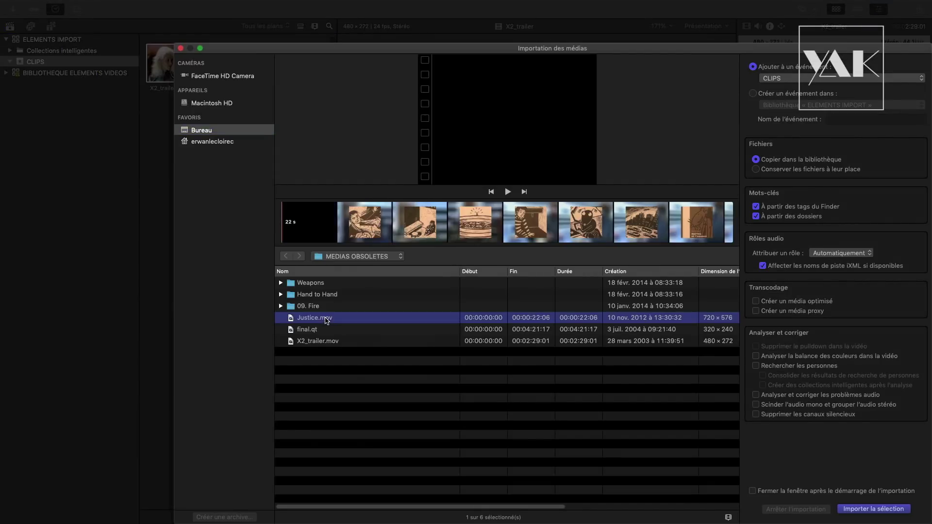
shift+click(325, 329)
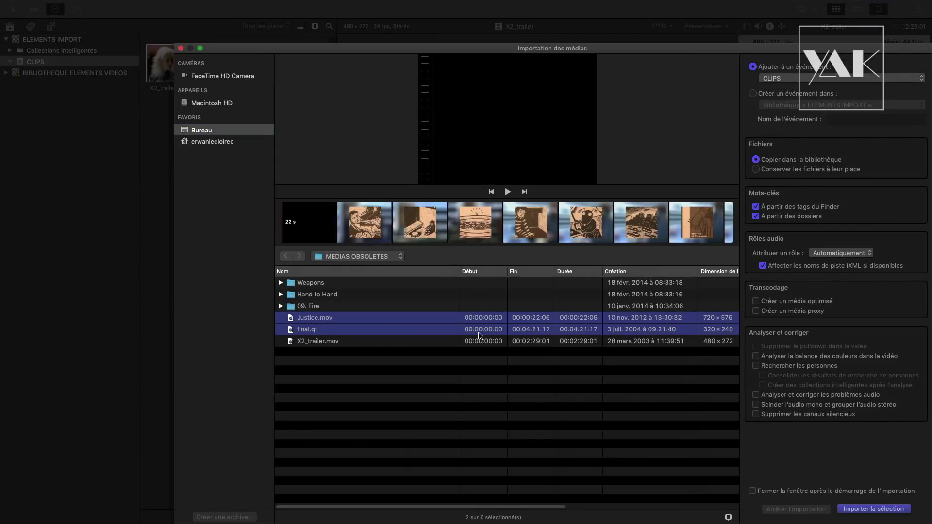
click(858, 510)
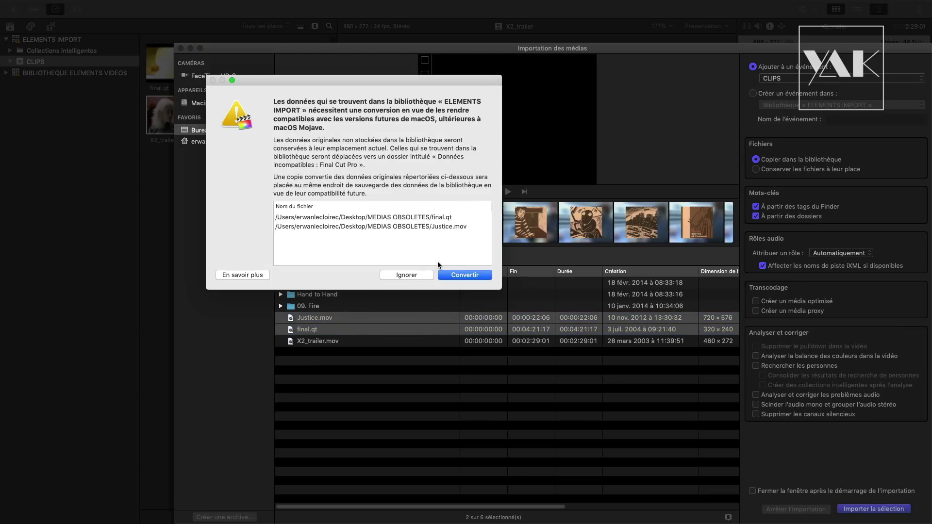
click(406, 275)
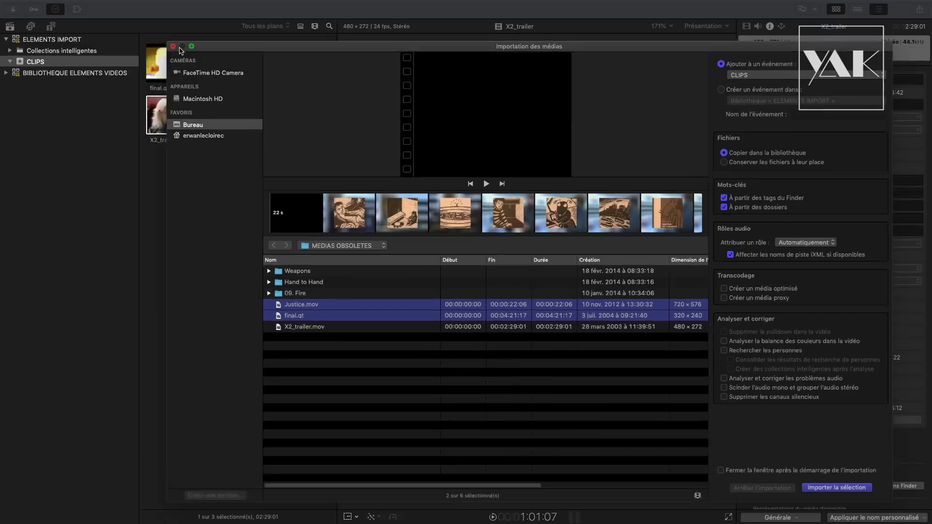
click(173, 46)
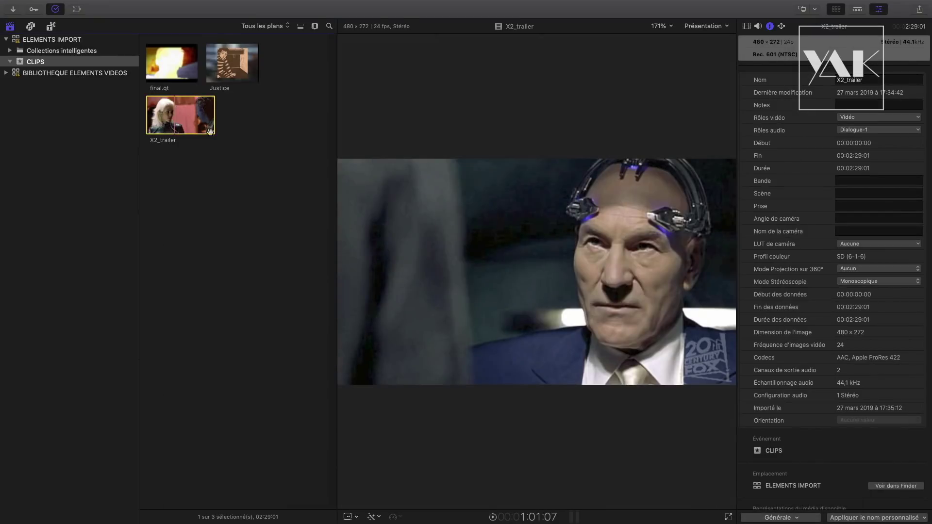
Step: Compare the inspector information and codecs of the final.qt and Justice clips in the ELEMENTS IMPORT library
click(175, 68)
click(230, 67)
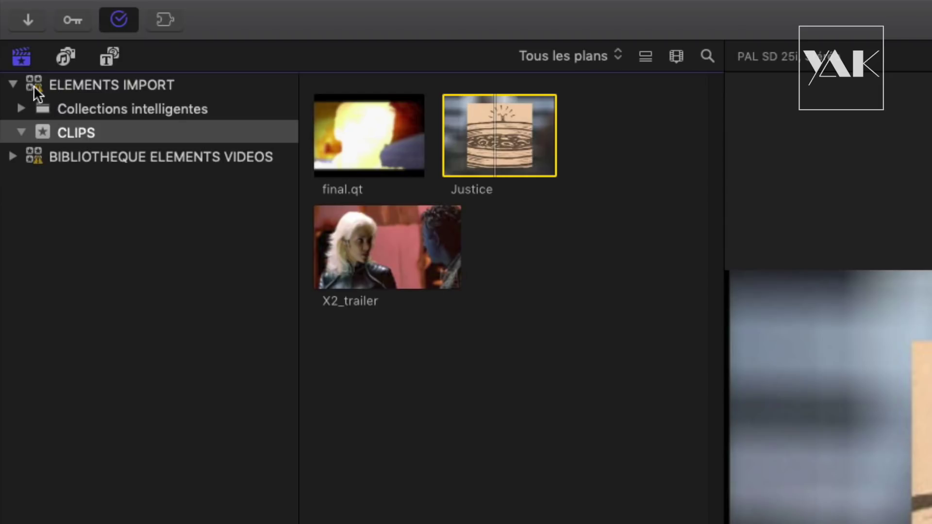
click(108, 84)
click(495, 149)
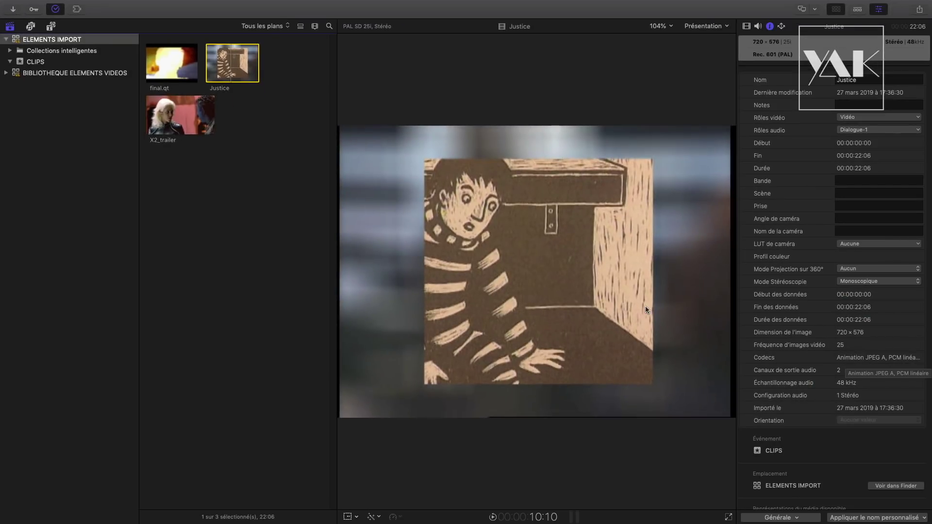
click(166, 60)
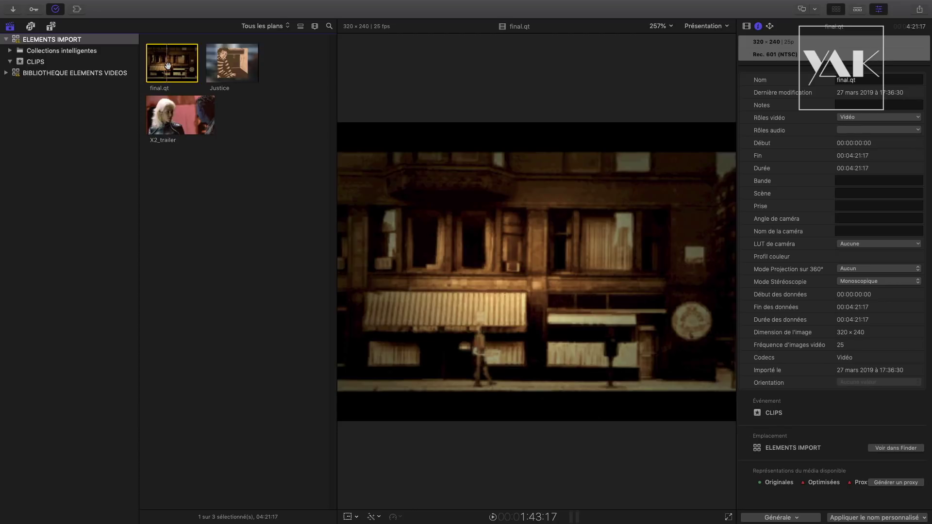
click(235, 74)
click(171, 65)
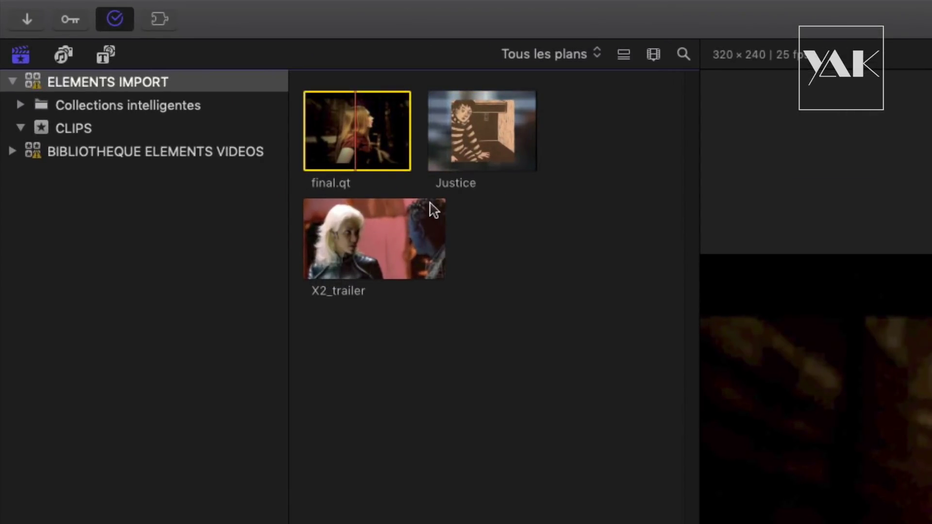
Step: Check the media compatibility of the ELEMENTS IMPORT library and convert the listed final.qt and Justice files
click(86, 86)
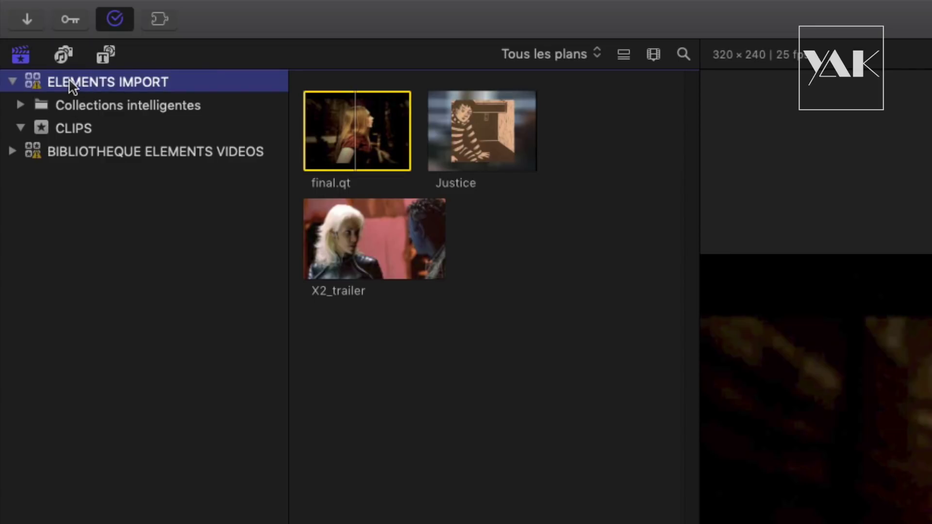
mouse_move(136, 3)
click(184, 10)
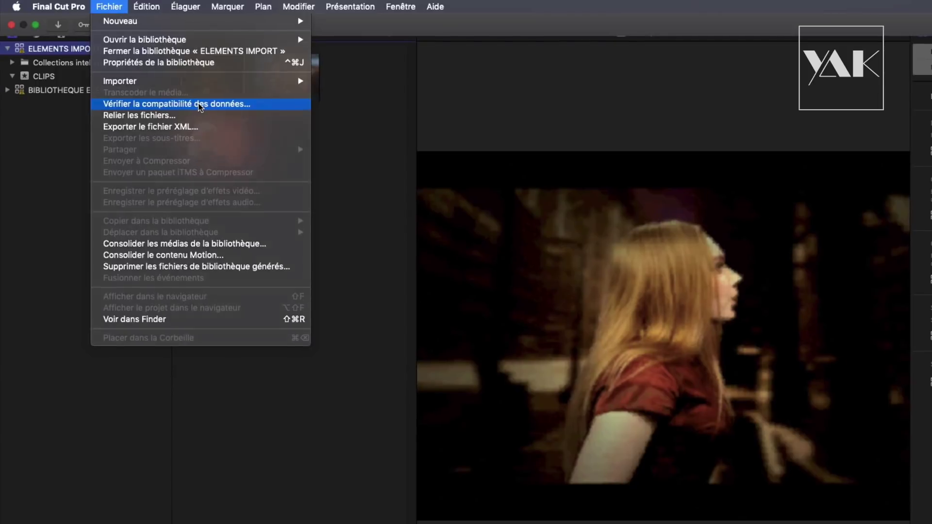
click(235, 124)
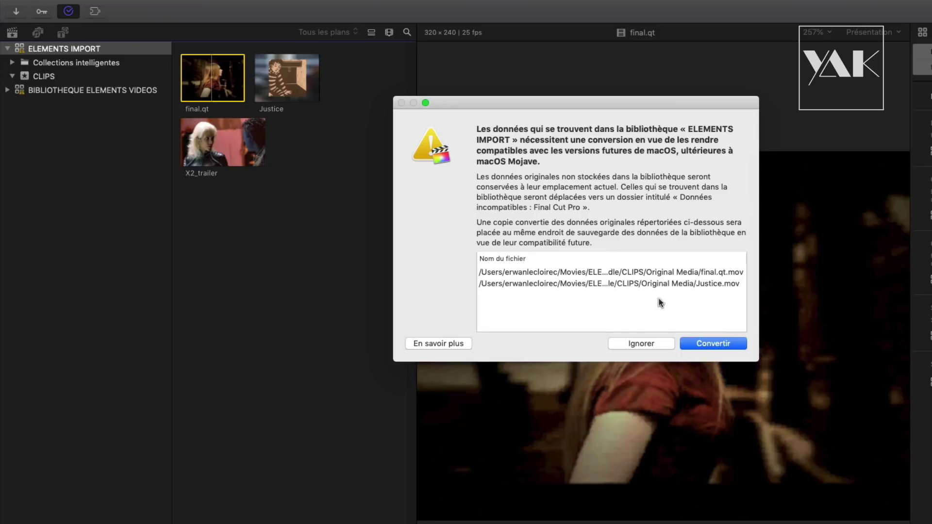
click(701, 344)
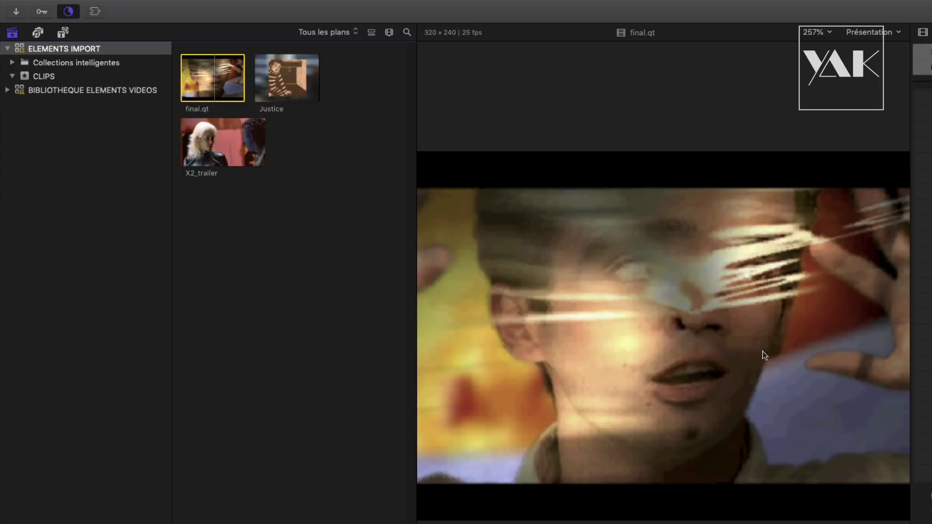
click(74, 15)
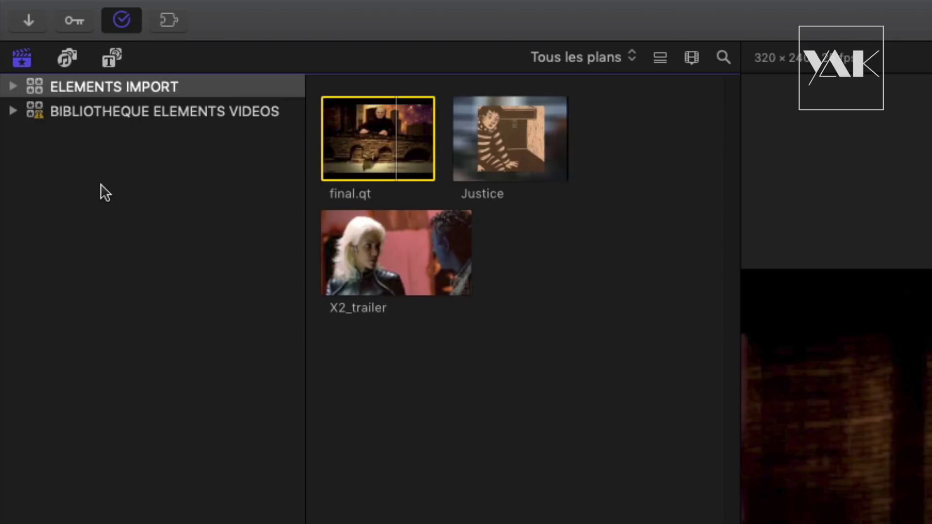
Step: Expand the BIBLIOTHEQUE ELEMENTS VIDEOS library and show the information of the Big_Fire_01 clip in its FIRE event
click(17, 117)
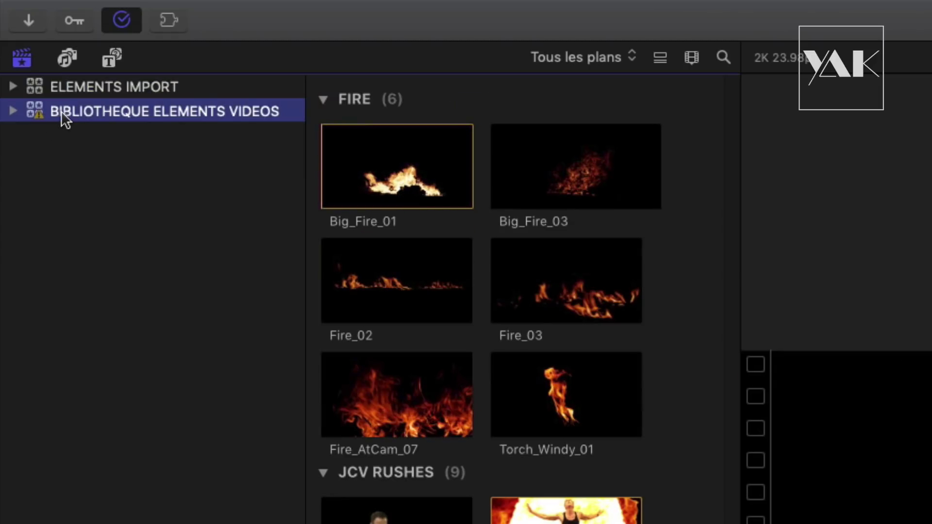
click(14, 112)
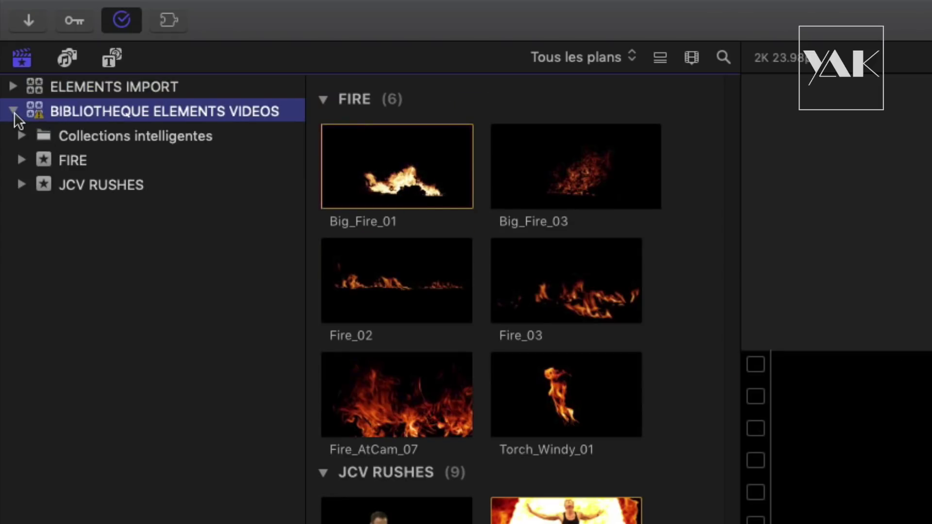
click(80, 162)
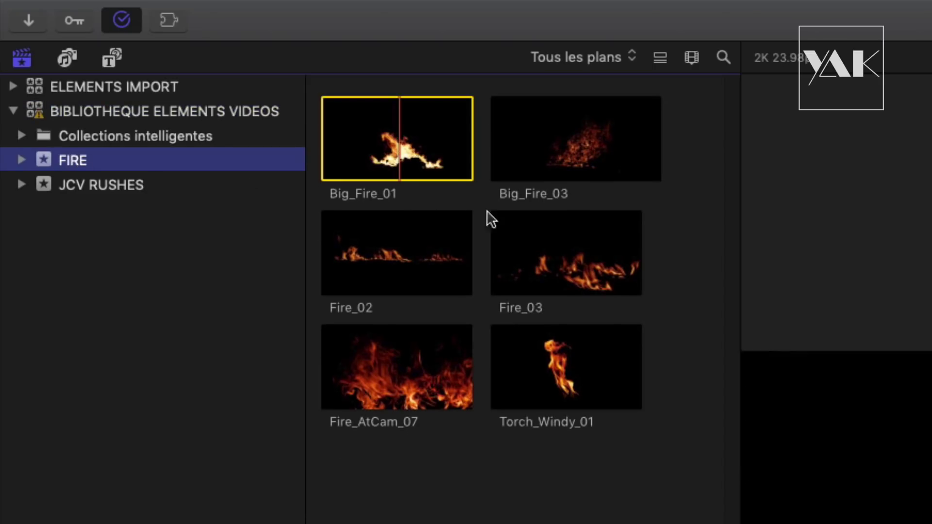
click(393, 139)
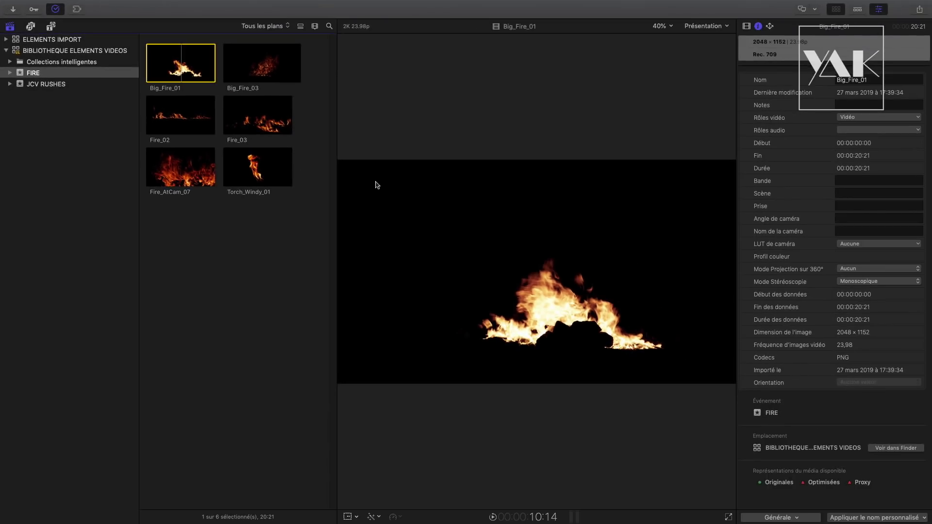
Step: Examine the codecs of several clips in the JCV RUSHES event, including JCVD_Hammer, JCVD_Machine_Gunning and JCVD_Explosion_Jump
click(44, 86)
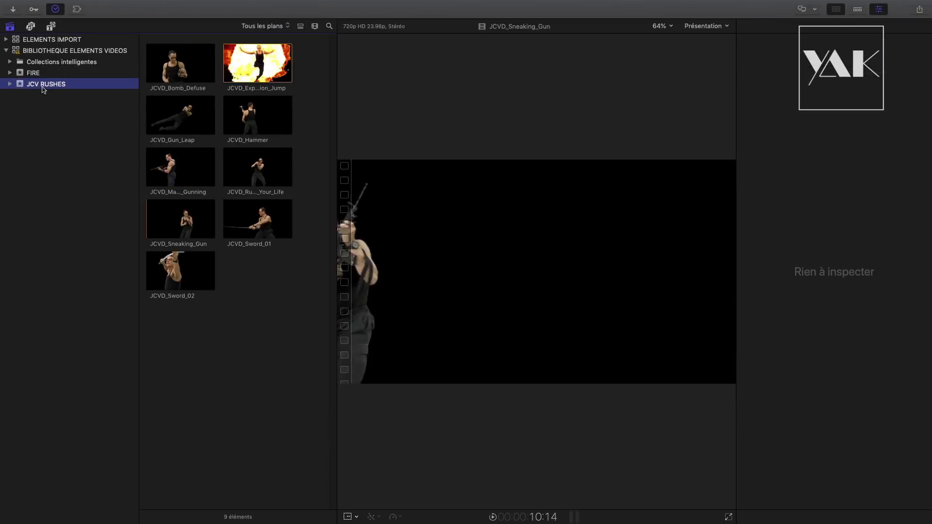
click(177, 72)
click(258, 68)
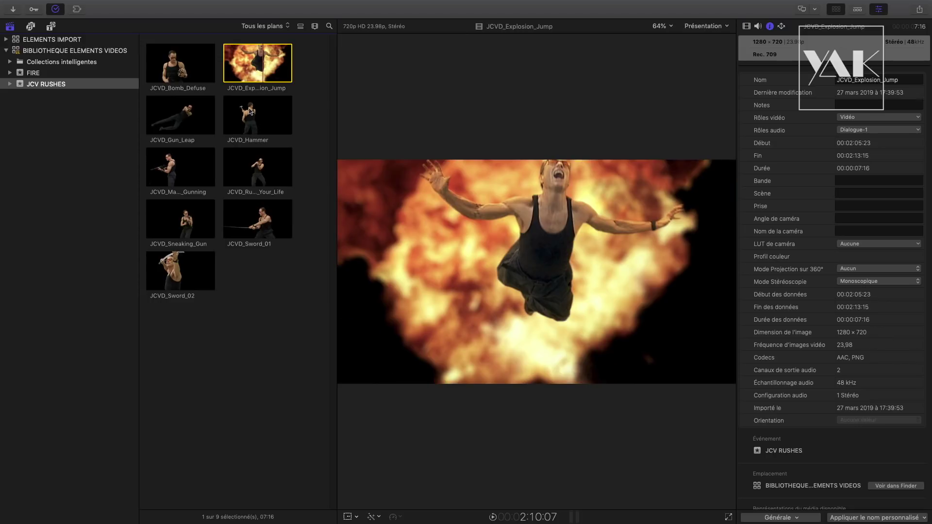
click(254, 123)
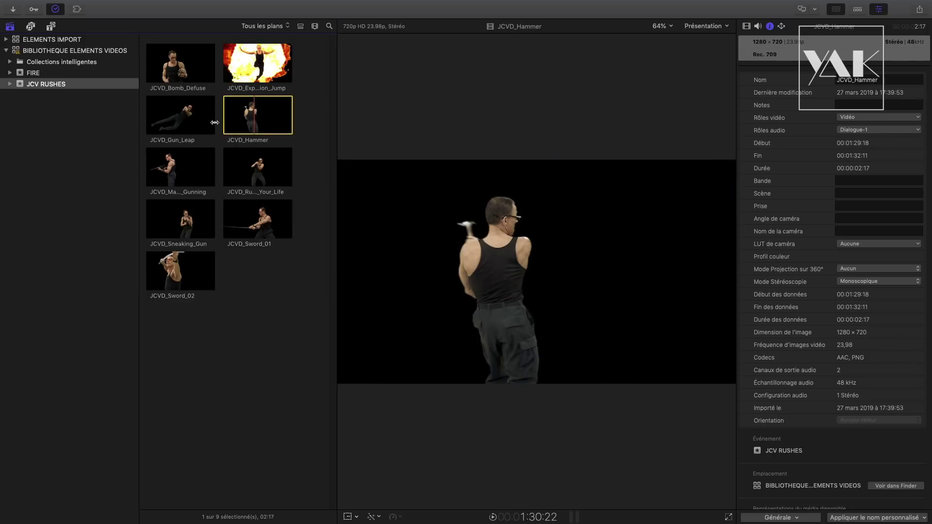
click(182, 128)
click(183, 175)
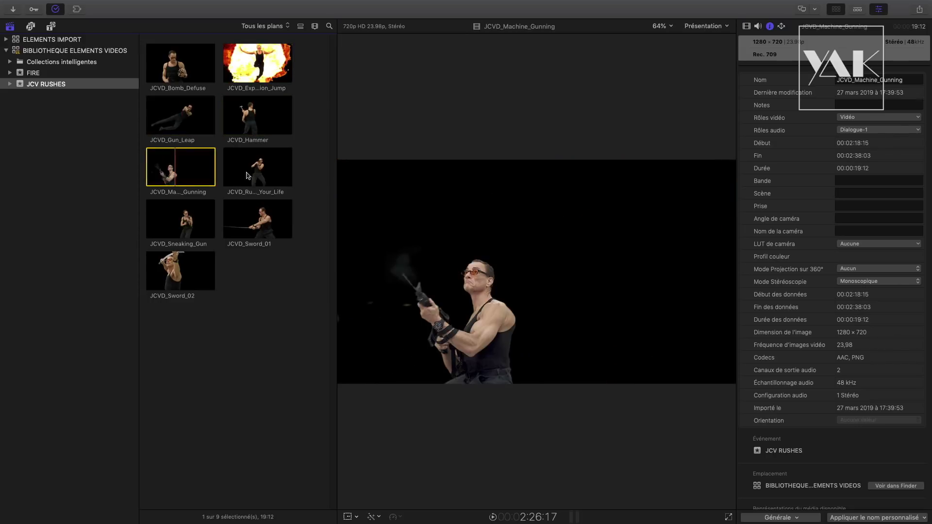
click(251, 176)
click(252, 116)
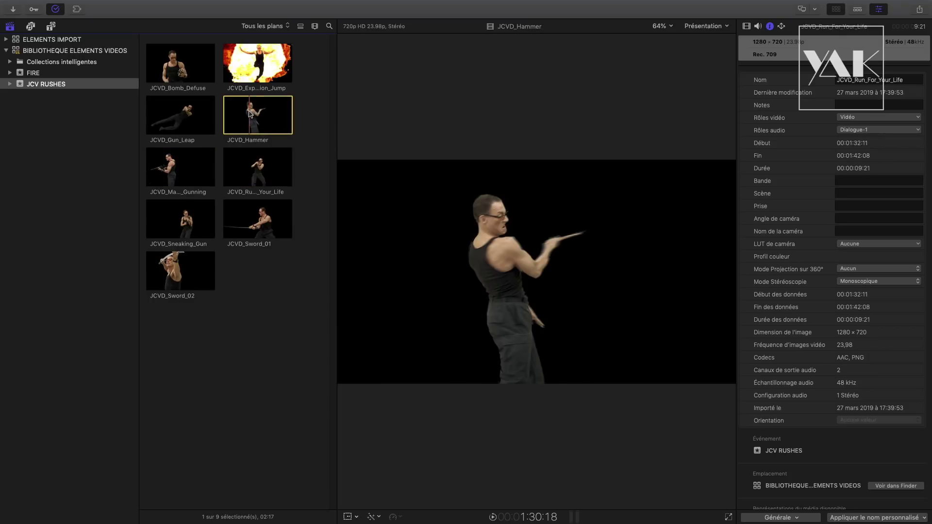
click(253, 62)
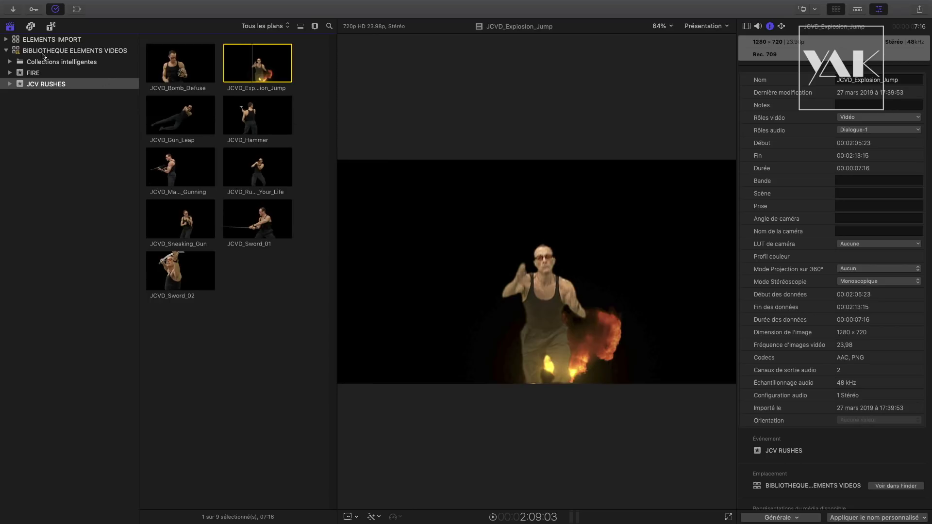
Step: Check the media compatibility of the BIBLIOTHEQUE ELEMENTS VIDEOS library and convert all the listed files
click(42, 51)
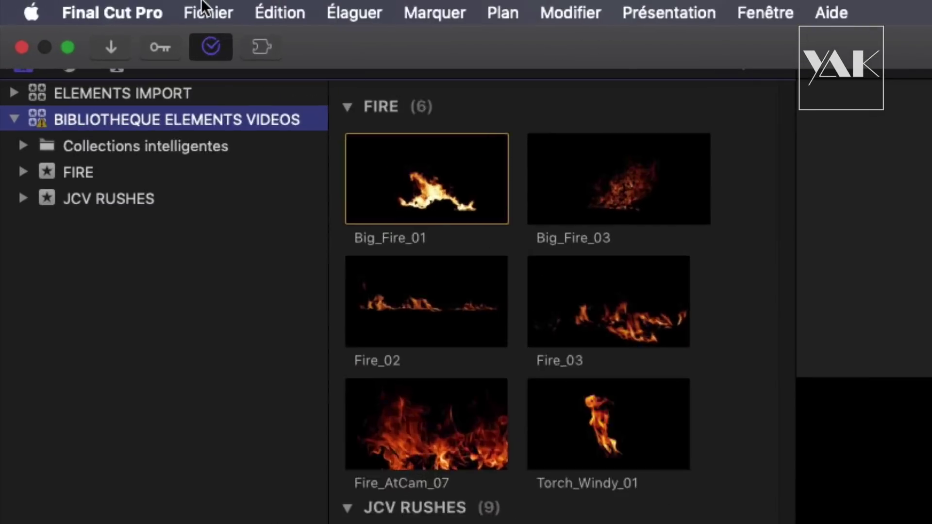
click(90, 4)
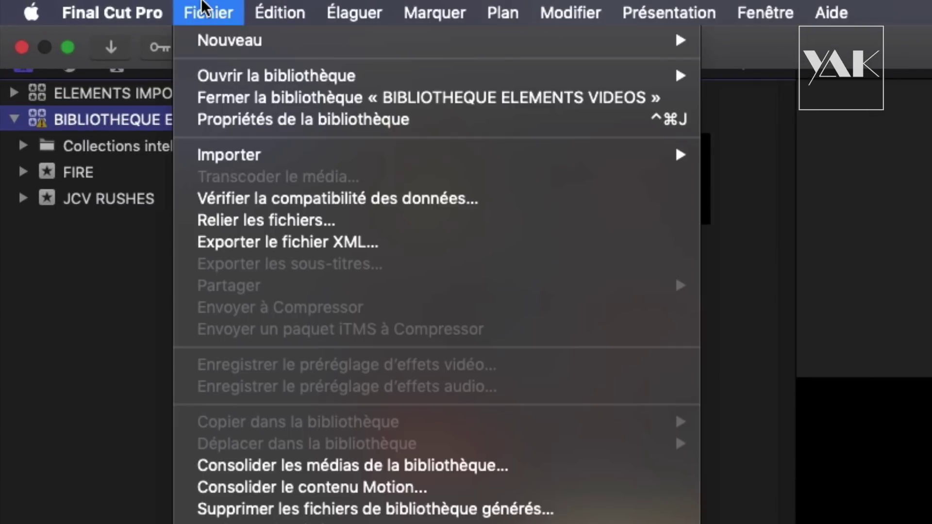
click(253, 195)
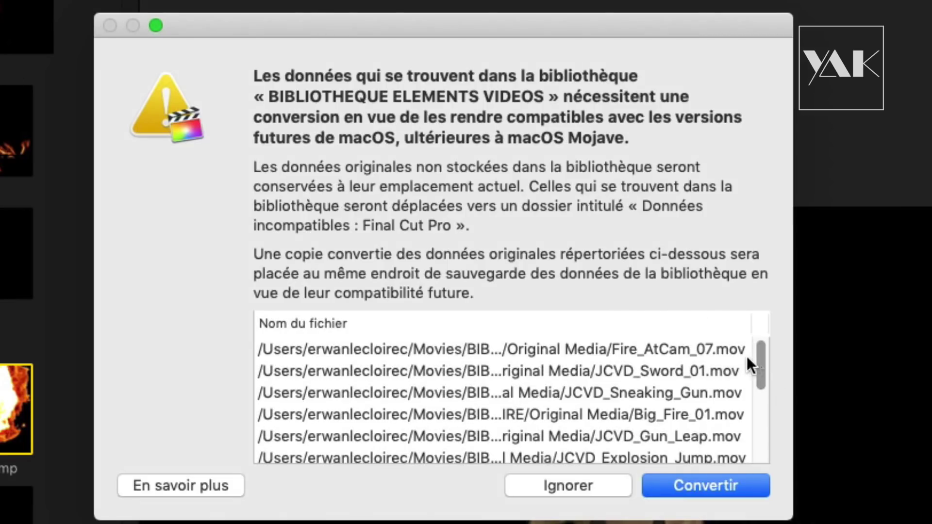
drag(760, 359, 756, 320)
click(694, 484)
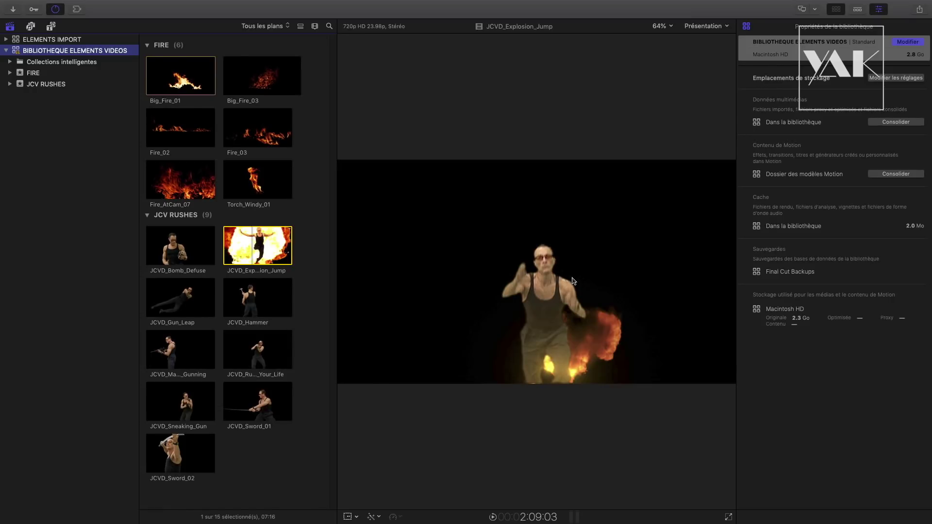
Step: Show the individual transcoding tasks in progress and preview the JCVD_Sword_02 and JCVD_Explosion_Jump clips meanwhile
click(55, 9)
click(89, 245)
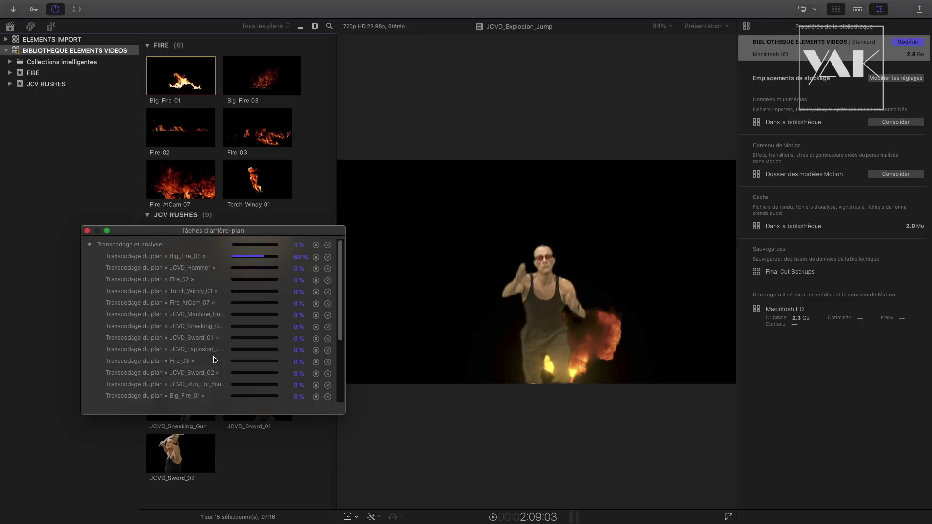
click(173, 459)
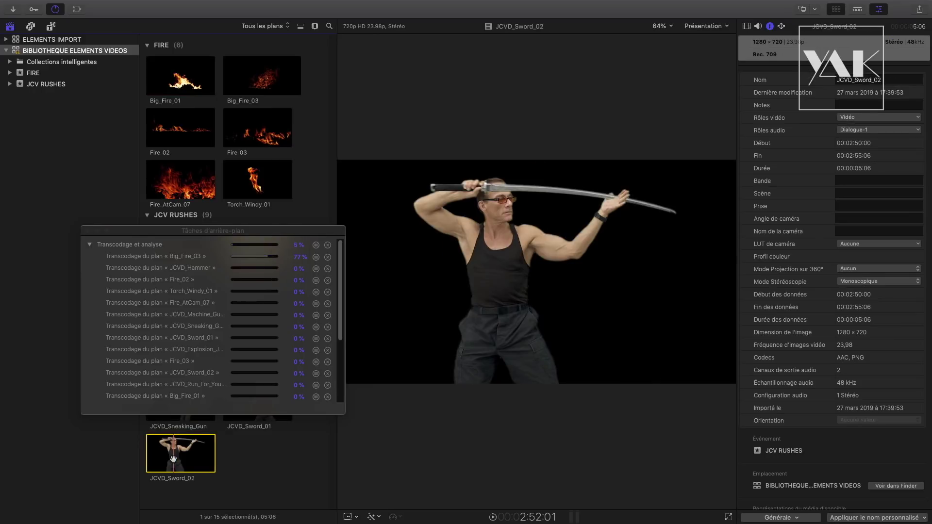
drag(176, 228, 171, 293)
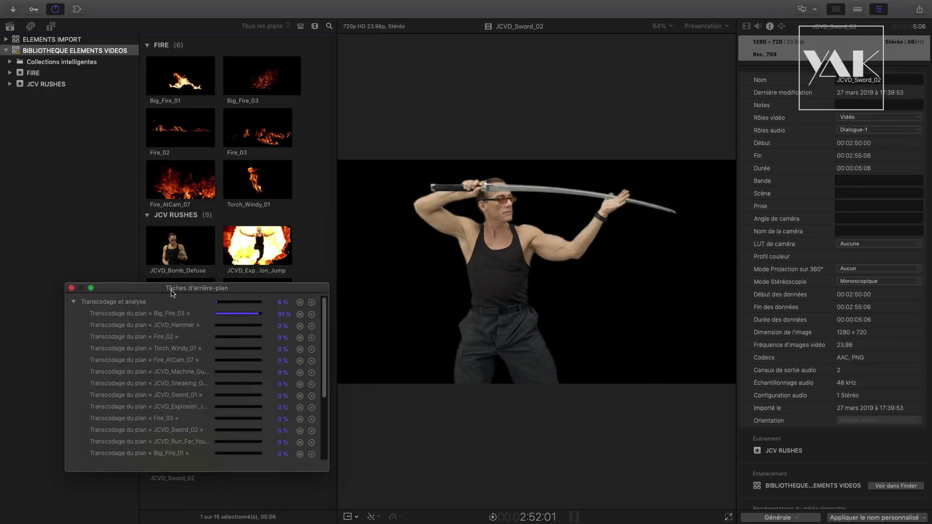
click(259, 241)
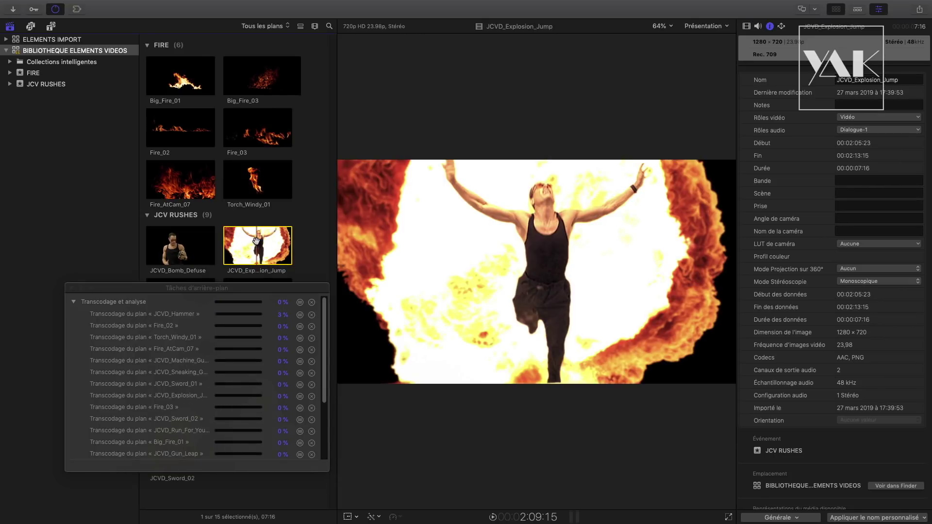
drag(198, 291, 187, 225)
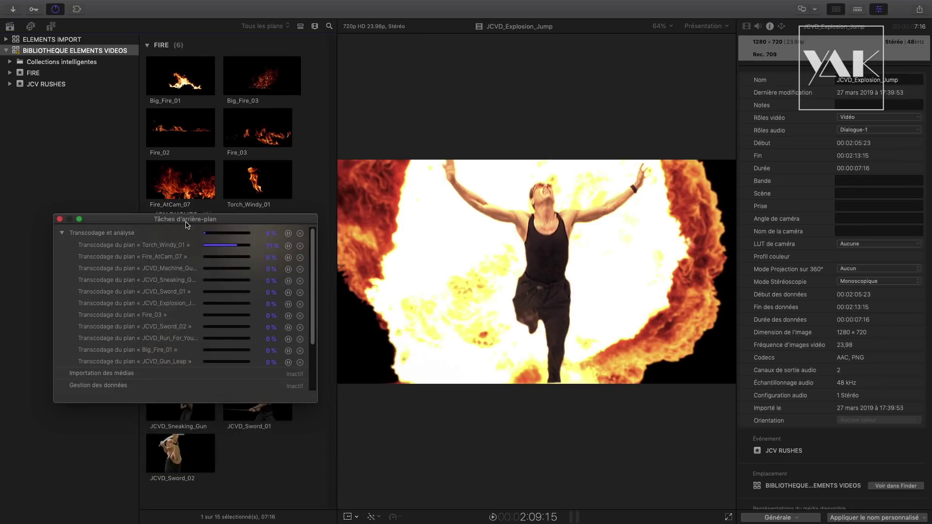
Step: Reveal the media file of the Fire_AtCam_07 clip in Finder
click(186, 189)
right_click(187, 188)
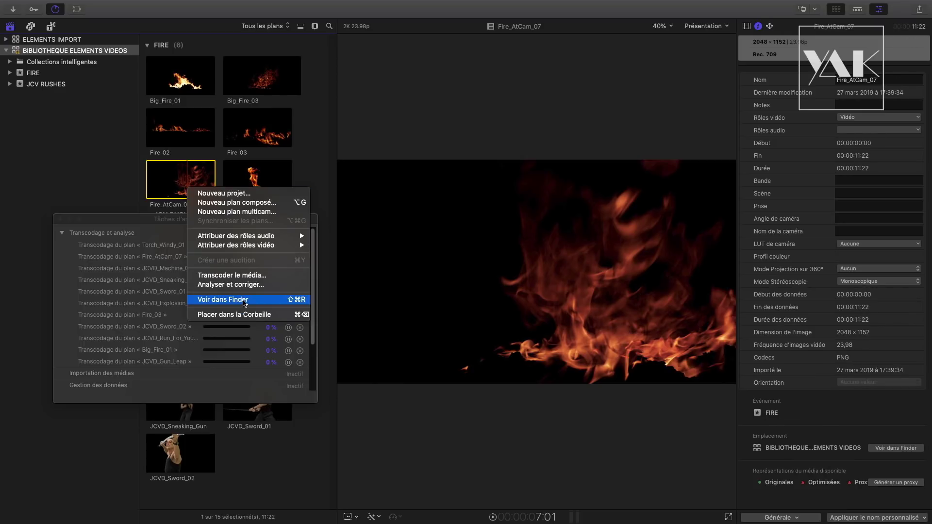
click(244, 301)
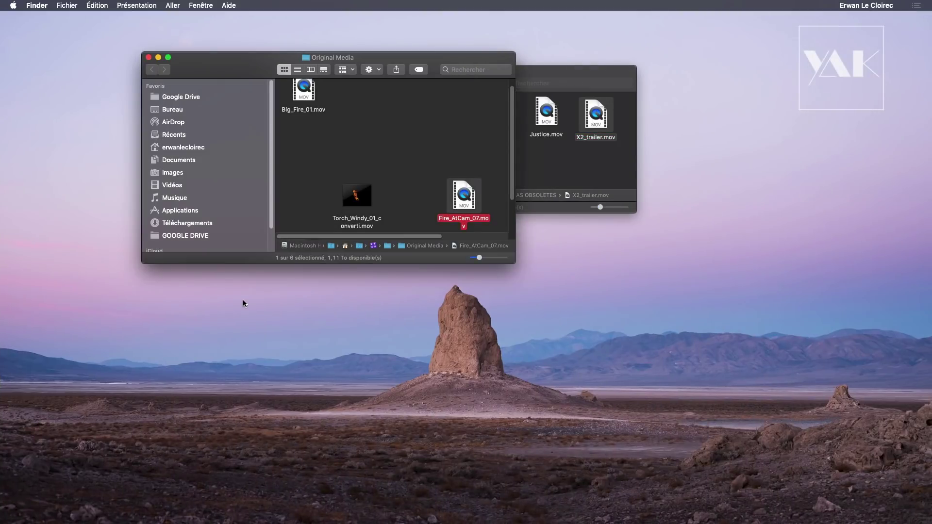
Step: Move and enlarge the Original Media window, clean up its icon layout, and shrink the window around the icons
drag(238, 68, 316, 240)
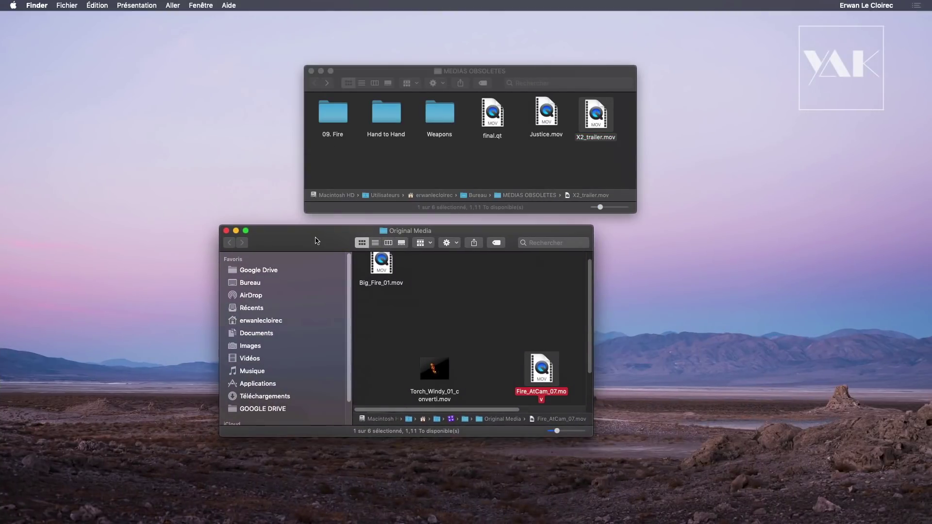
drag(590, 433, 783, 515)
right_click(490, 288)
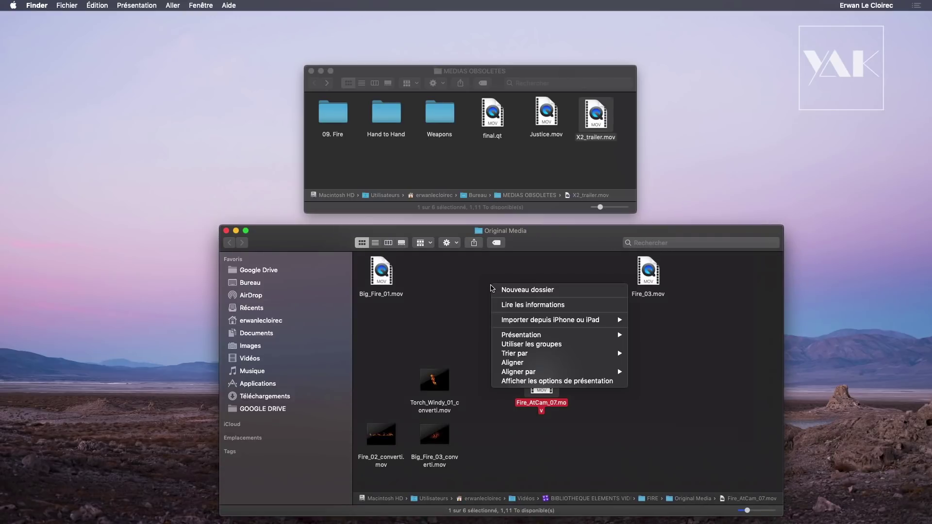
click(527, 364)
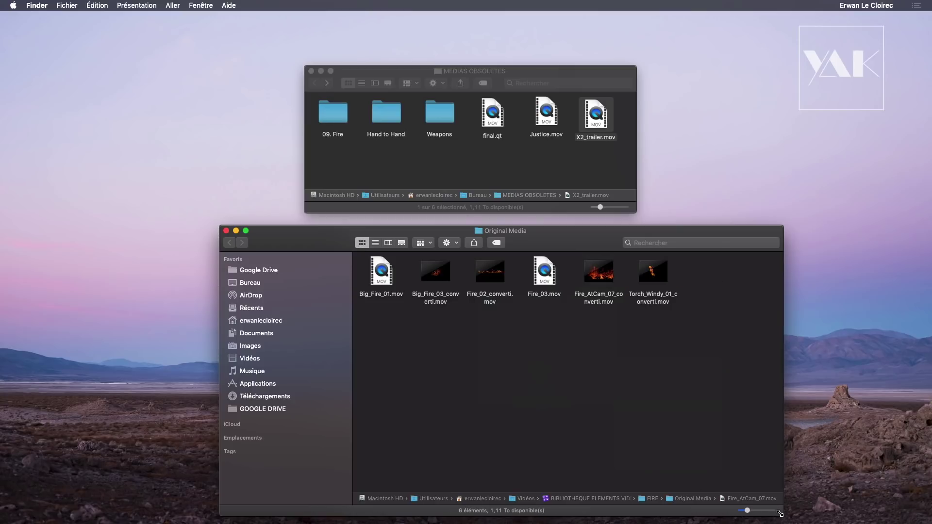
drag(780, 514, 756, 410)
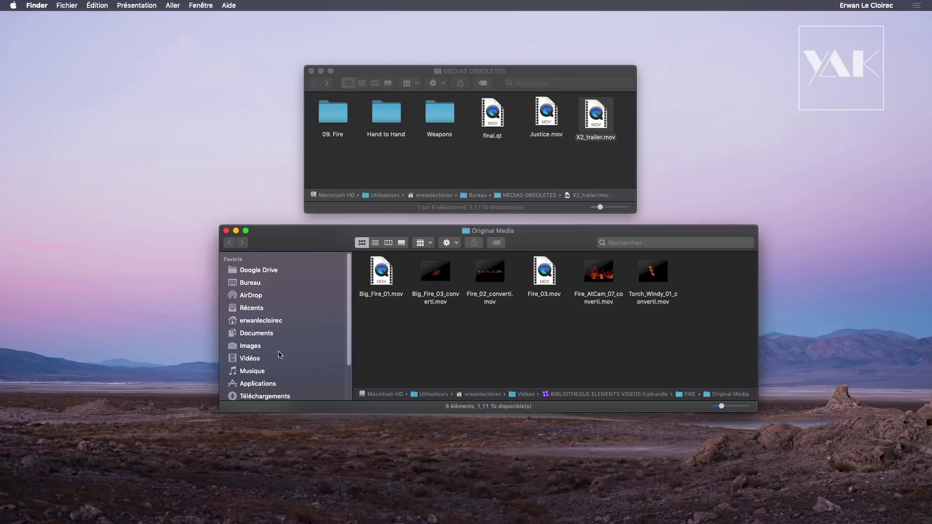
Step: Show the contents of Données incompatibles / Final Cut Pro in the Vidéos folder, widening the first column to fit the full names
click(253, 362)
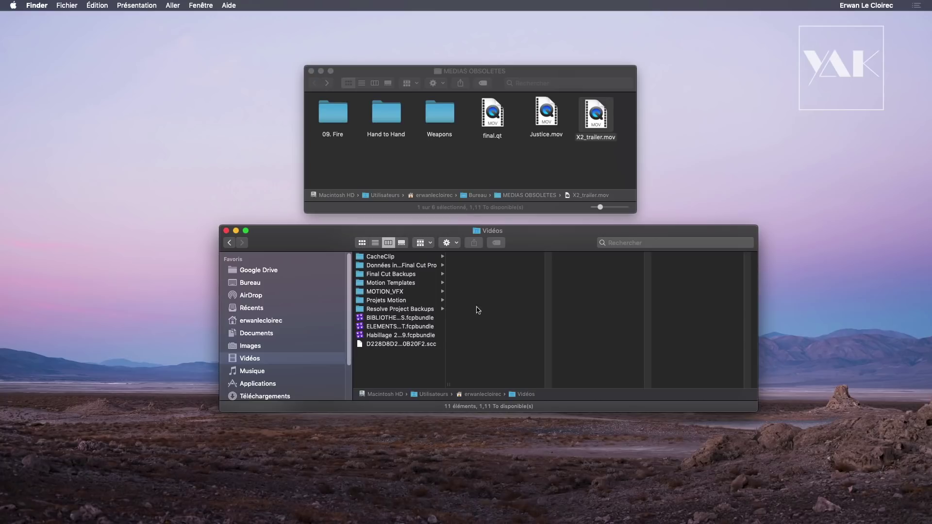
drag(450, 385, 535, 384)
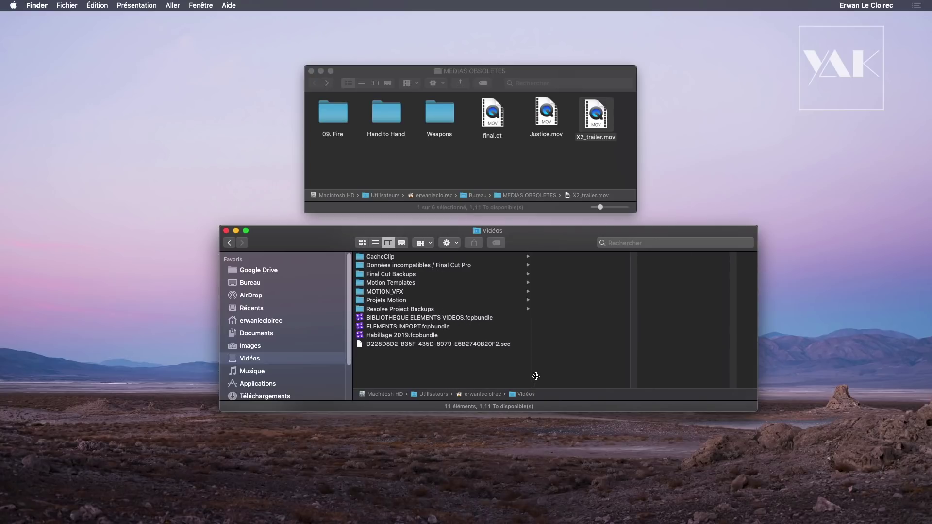
click(390, 267)
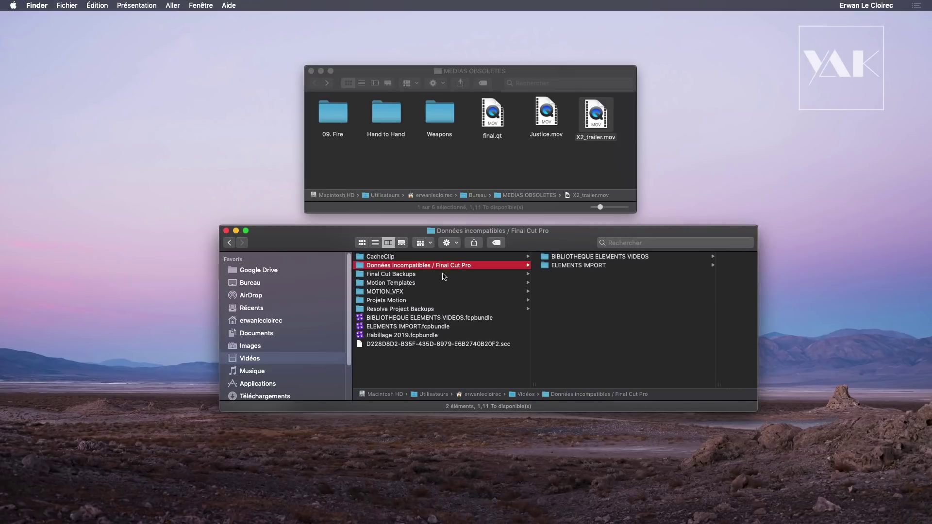
Step: Examine the original media files kept in the BIBLIOTHEQUE ELEMENTS VIDEOS and ELEMENTS IMPORT subfolders
click(598, 258)
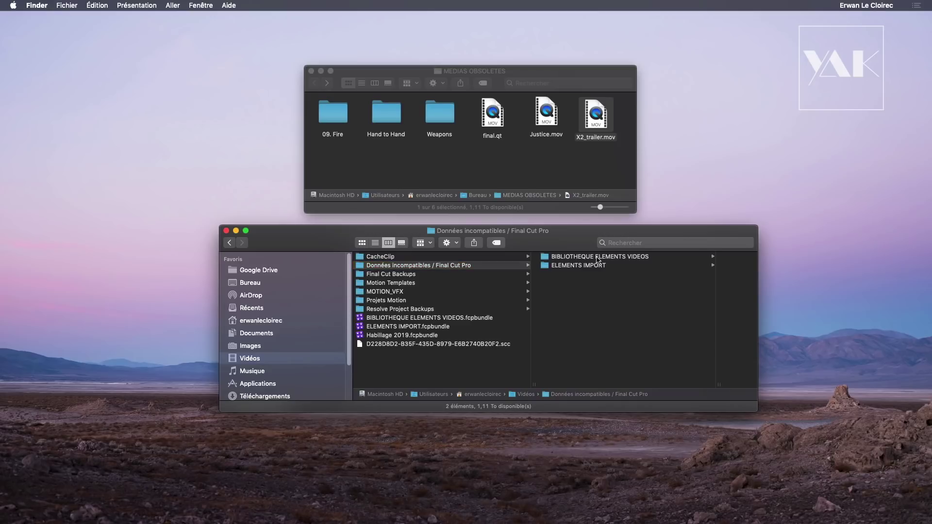
scroll(664, 334, down, 3)
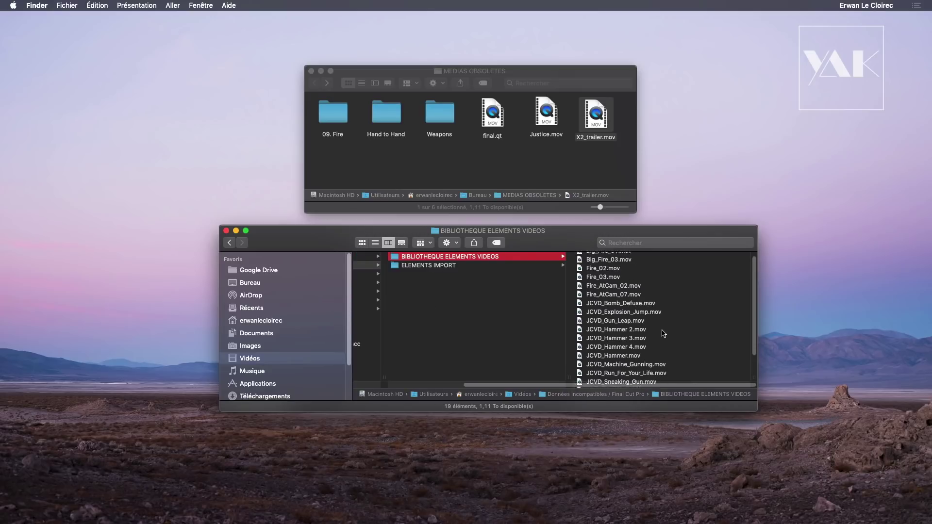
scroll(663, 332, up, 3)
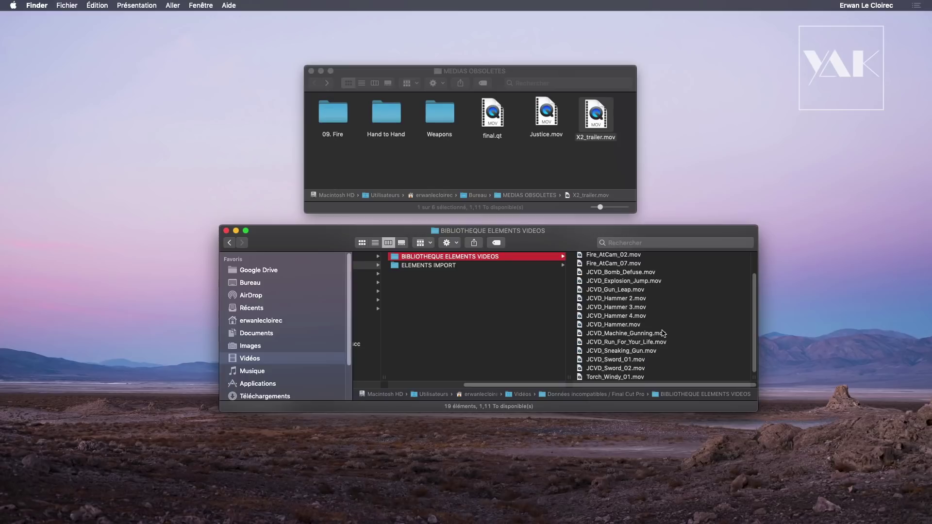
scroll(413, 323, left, 5)
scroll(410, 324, right, 5)
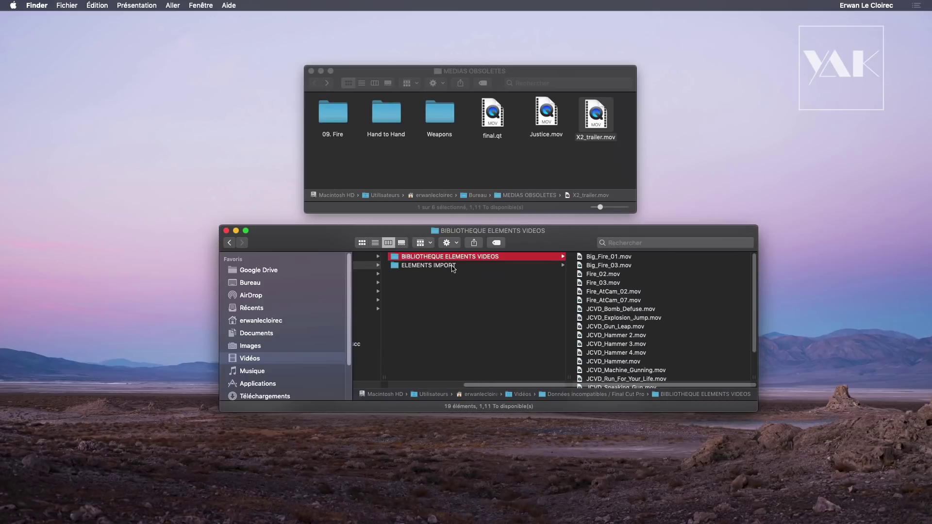
click(450, 267)
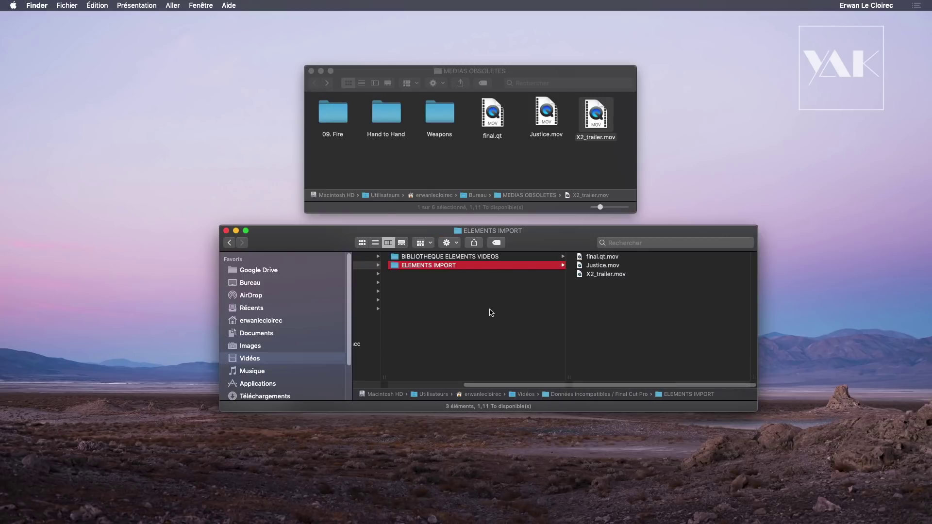
scroll(492, 313, left, 10)
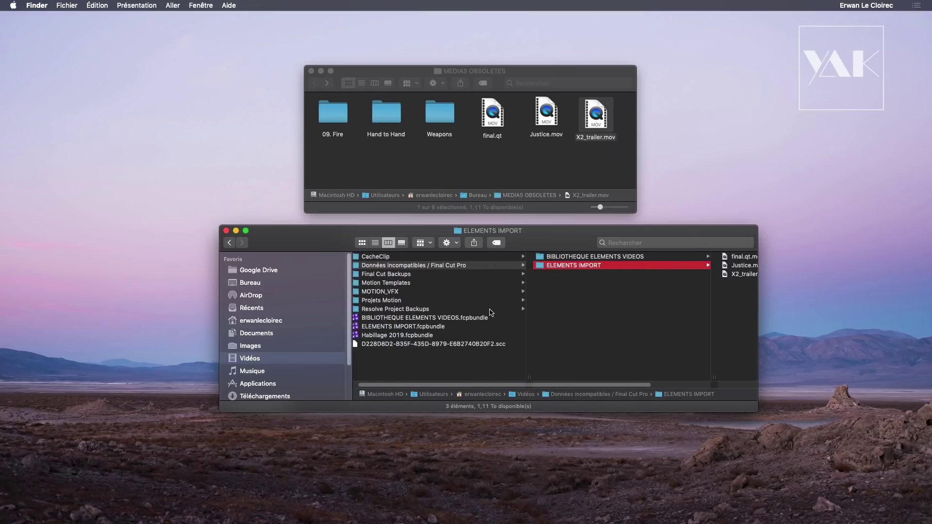
Step: Show the package contents of BIBLIOTHEQUE ELEMENTS VIDEOS.fcpbundle and list the Original Media files of the FIRE event
click(392, 319)
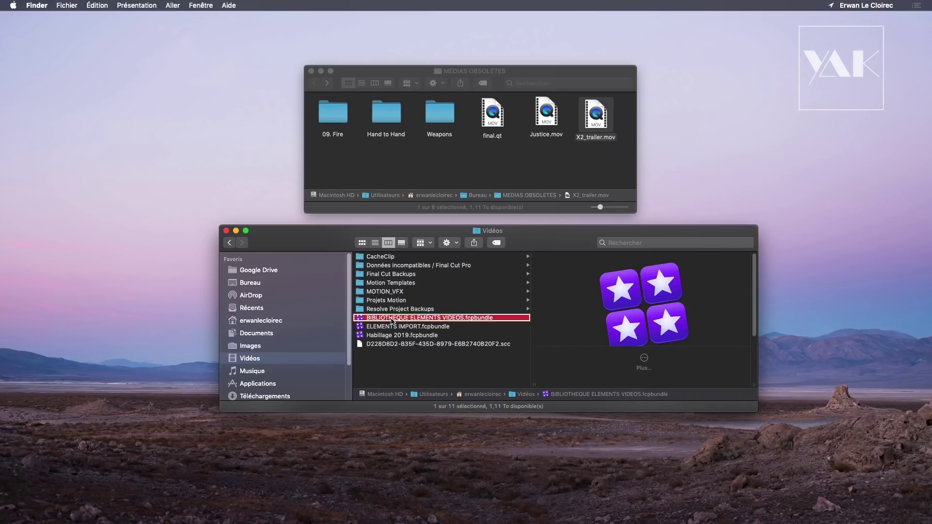
right_click(393, 319)
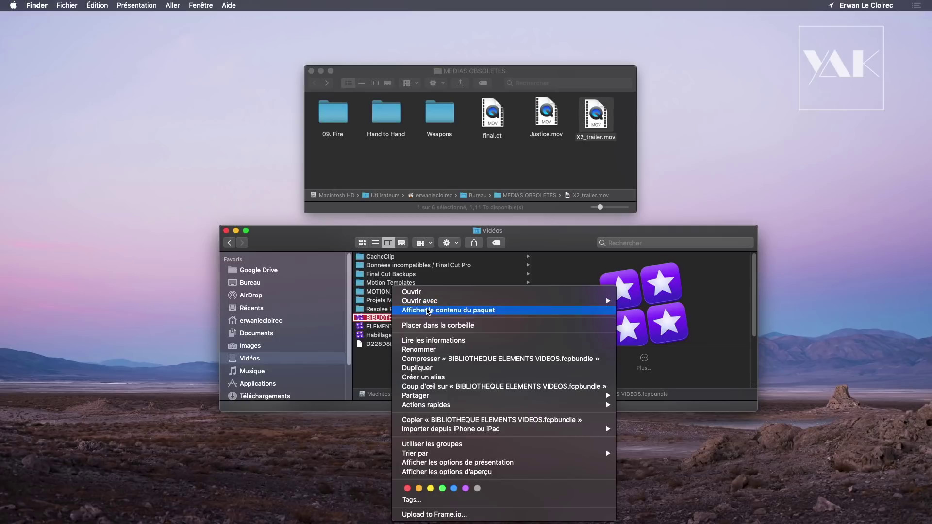
click(428, 311)
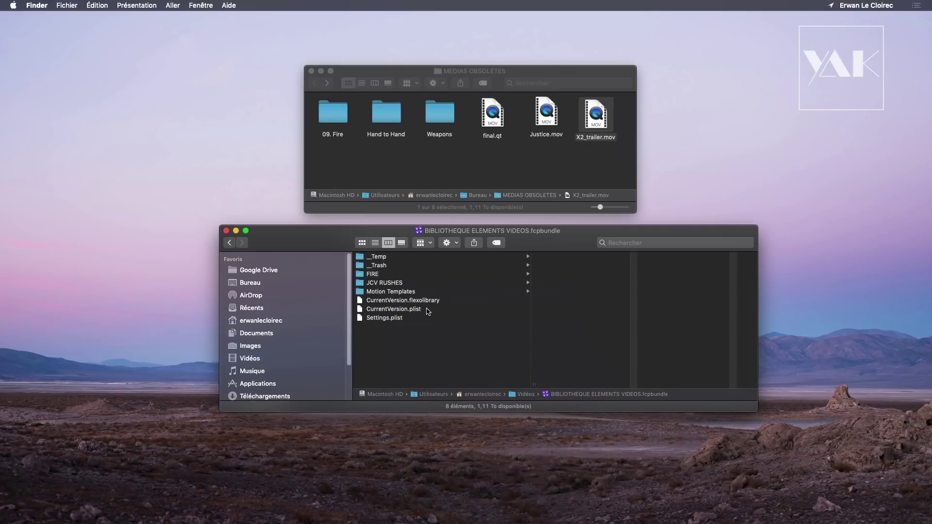
click(381, 275)
click(567, 257)
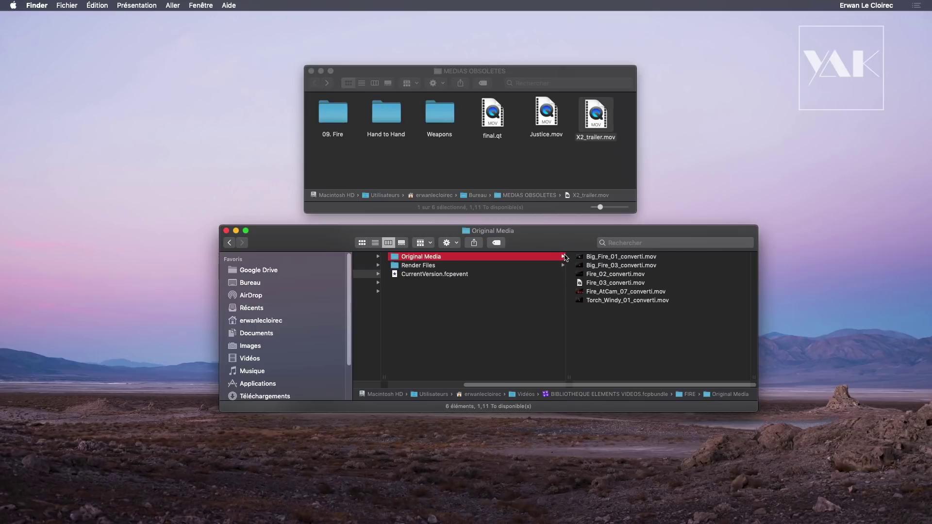
Step: List the Original Media files of the JCV RUSHES event and reposition the Finder window
scroll(389, 270, left, 5)
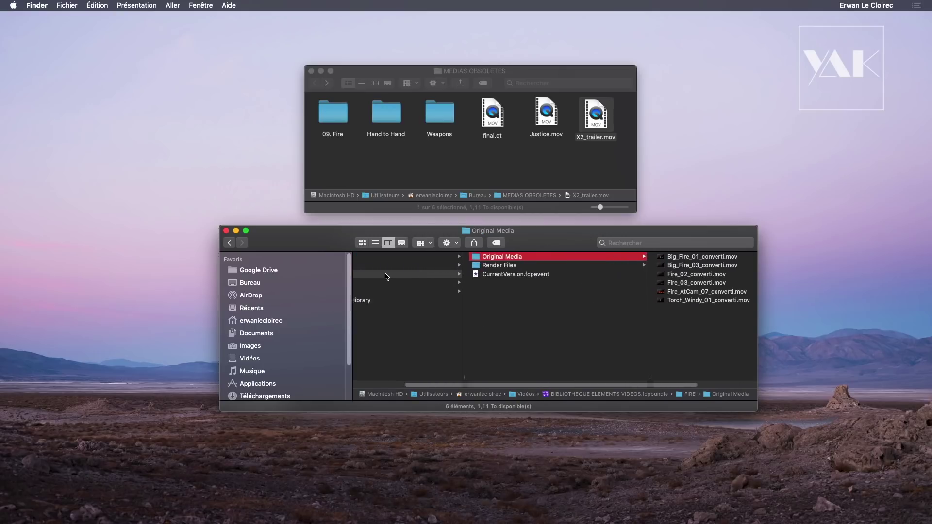
click(386, 283)
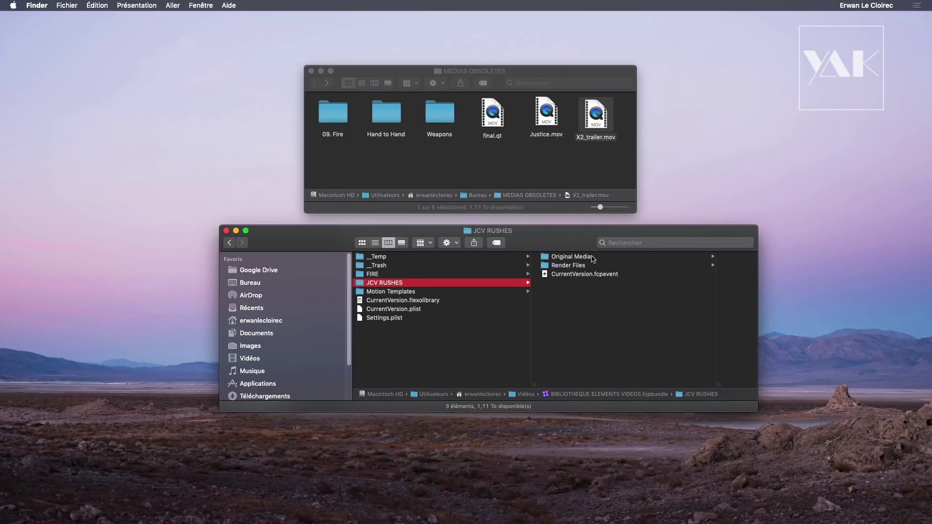
click(596, 257)
drag(554, 238, 499, 242)
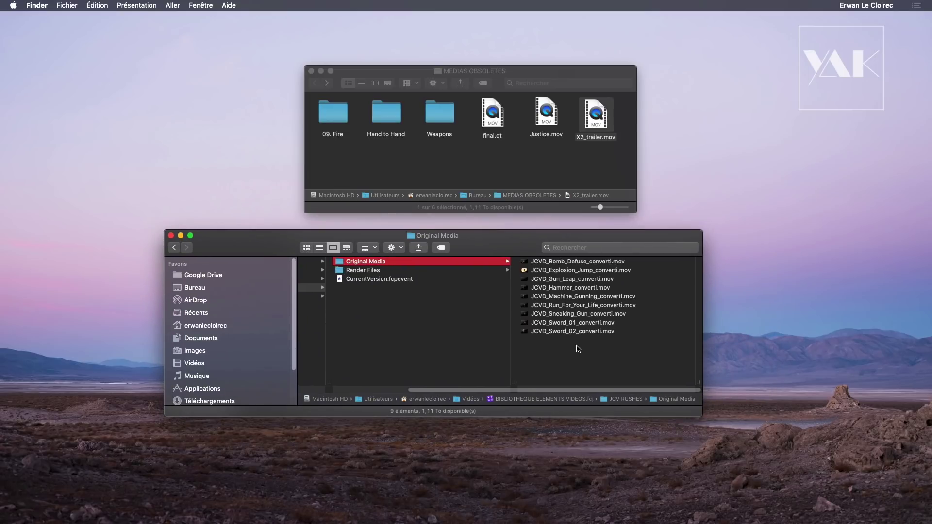
Step: Switch to Final Cut Pro, close the background tasks window, and examine the codecs of several JCV RUSHES clips and Fire_AtCam_07
key(ctrl+Left)
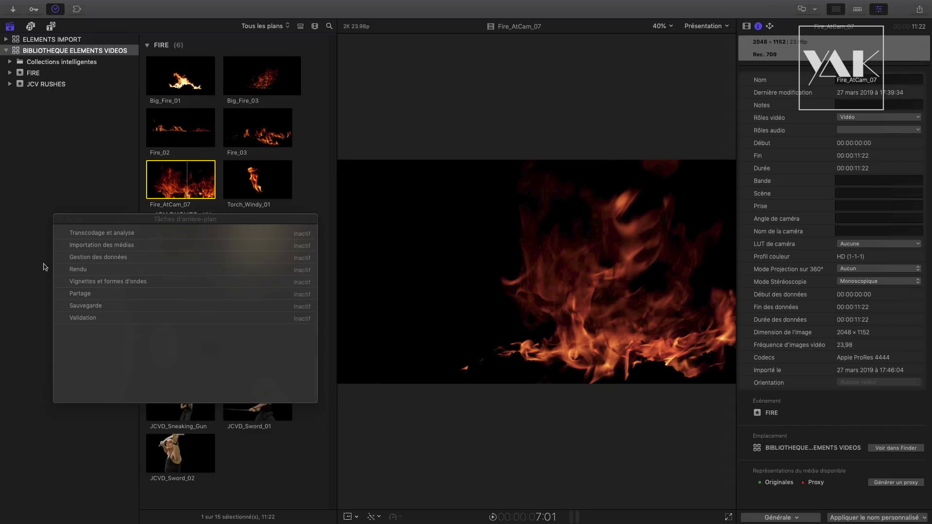
click(60, 220)
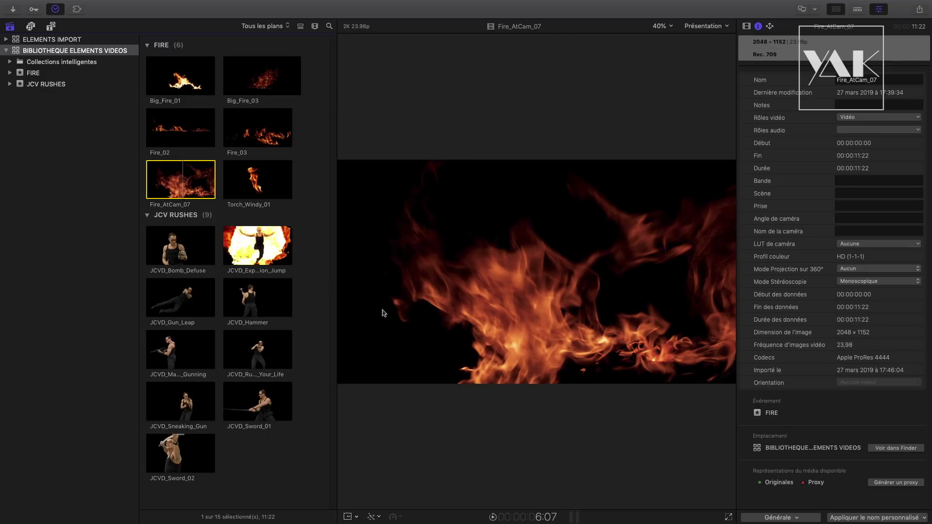
click(261, 253)
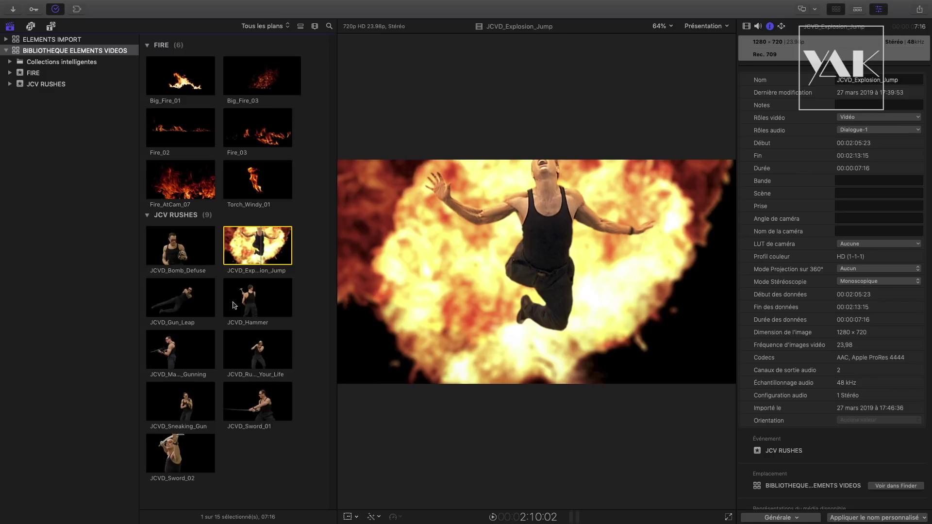
click(251, 306)
click(253, 353)
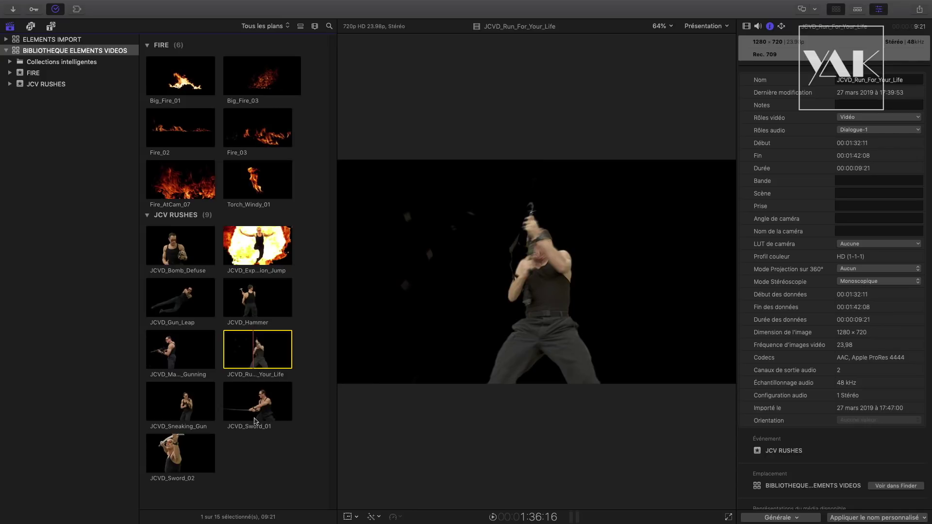
click(255, 408)
click(181, 245)
click(183, 306)
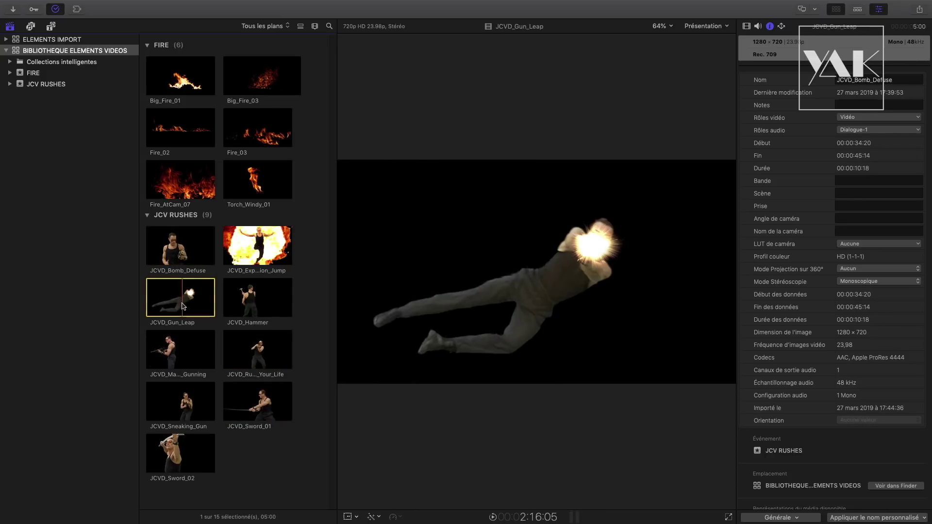
click(184, 348)
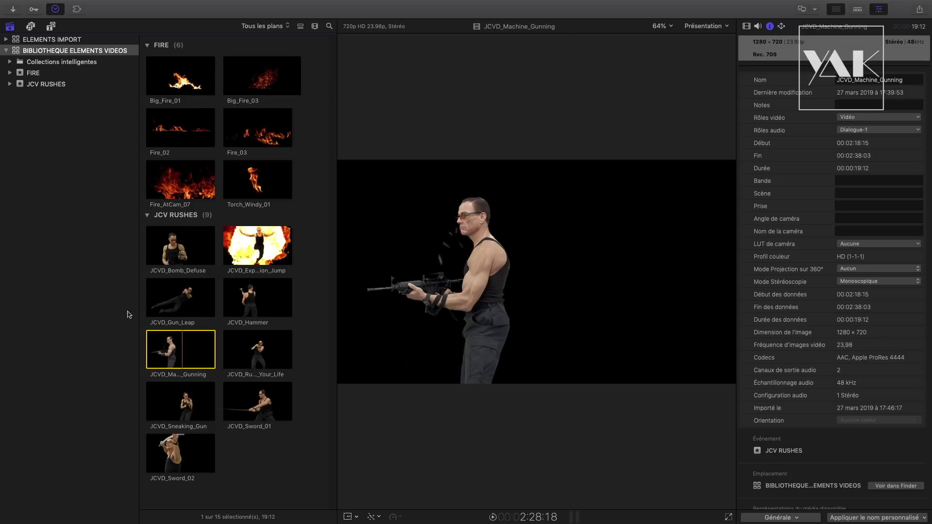
click(182, 301)
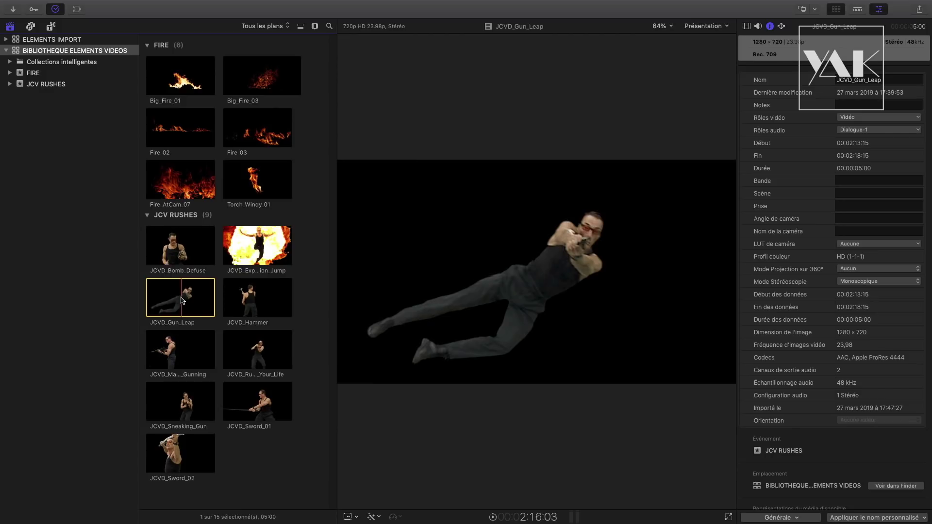
click(183, 180)
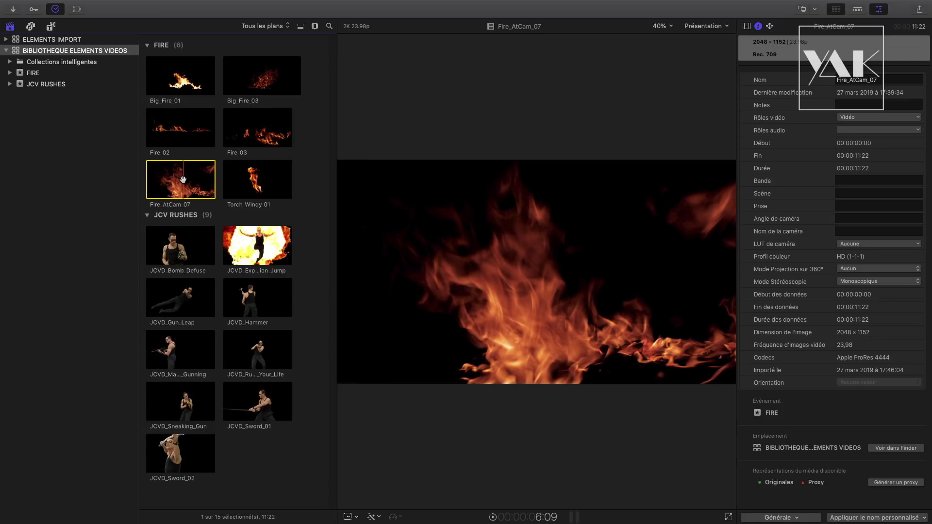
Step: Switch to Finder and check the information of the ELEMENTS IMPORT folder inside Données incompatibles / Final Cut Pro
key(ctrl+Right)
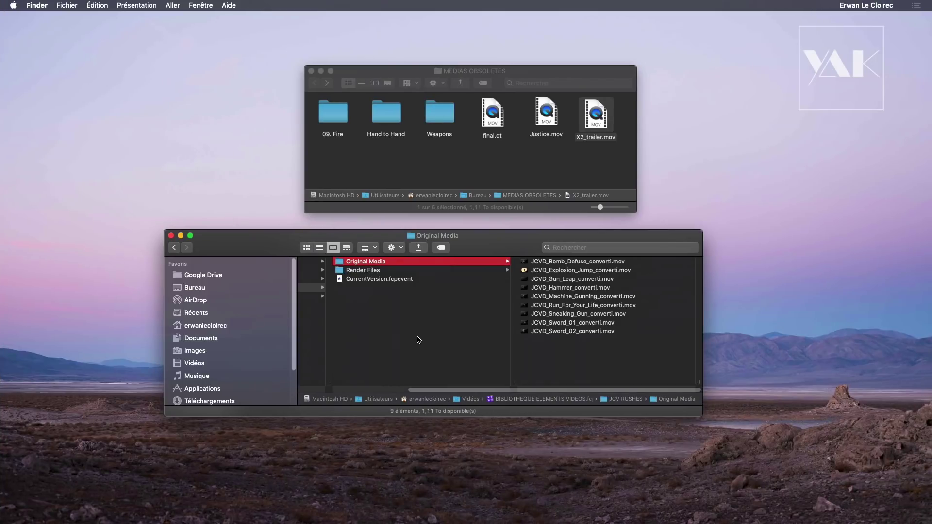
click(201, 362)
click(357, 270)
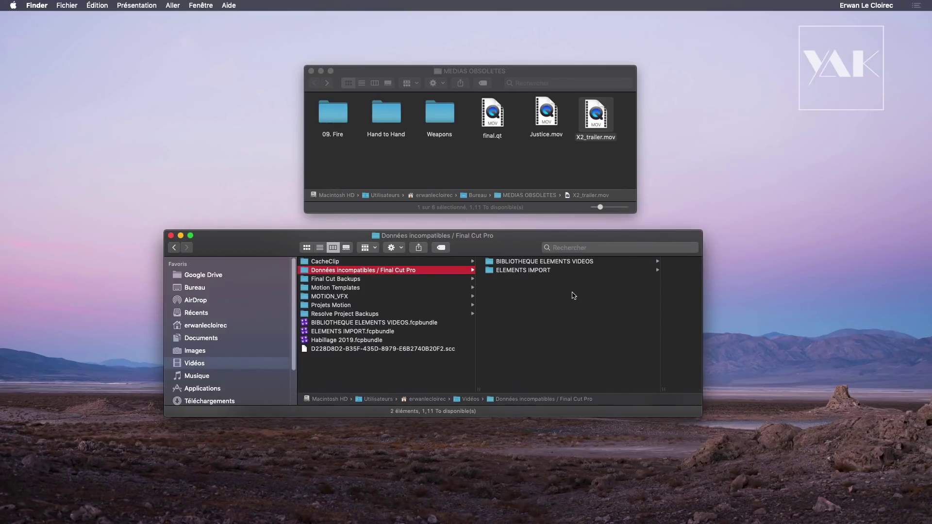
click(522, 272)
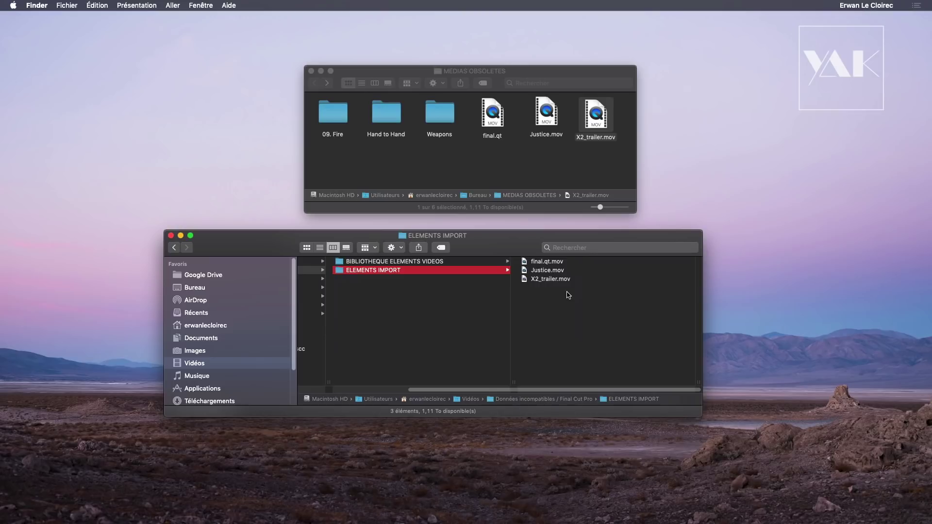
key(super+i)
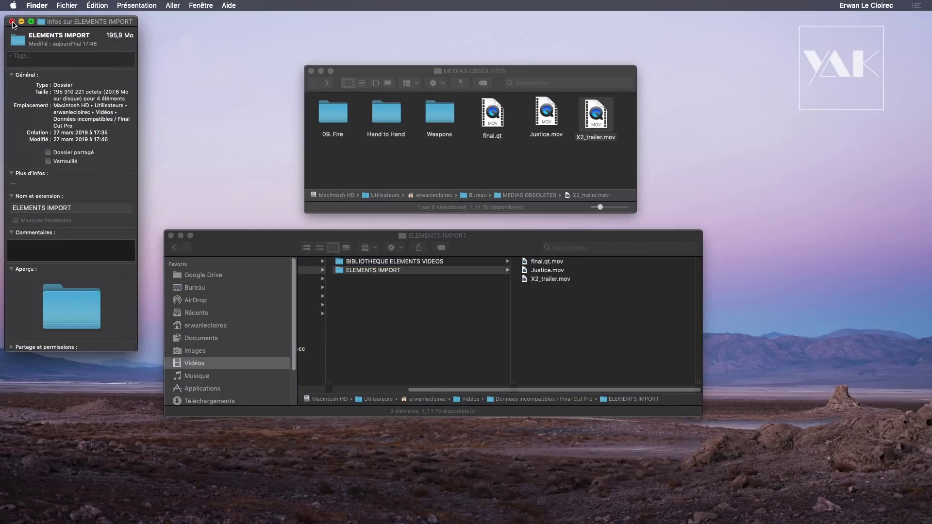
click(13, 24)
Step: Return to the Vidéos folder and show the package contents of ELEMENTS IMPORT.fcpbundle
scroll(398, 330, left, 3)
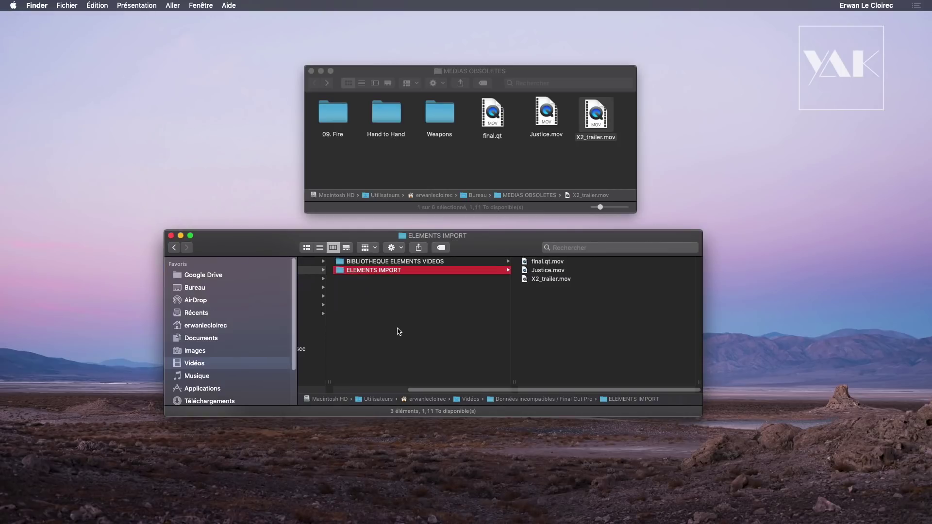
click(175, 248)
click(175, 248)
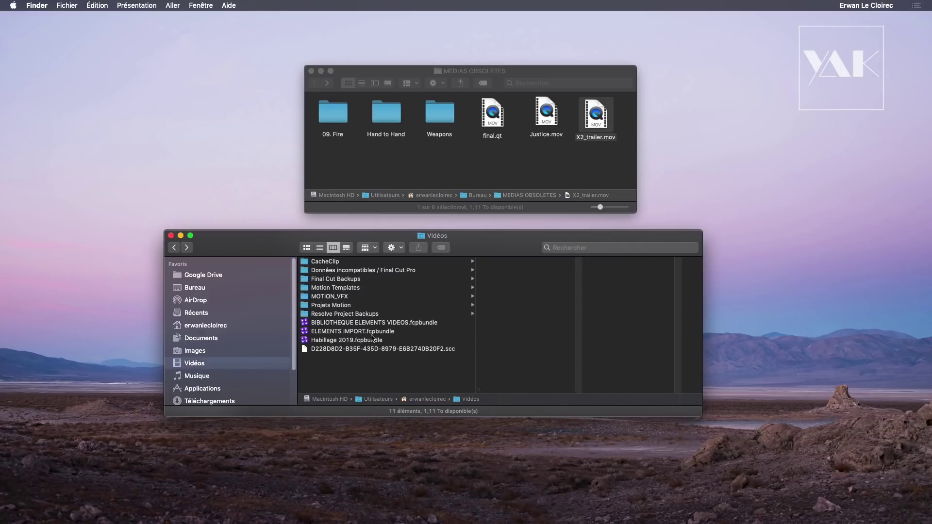
click(369, 333)
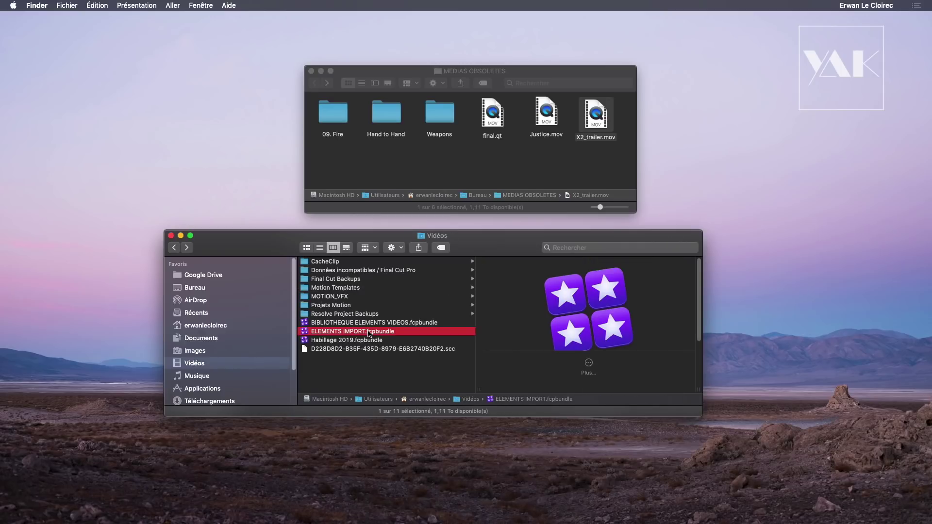
right_click(369, 332)
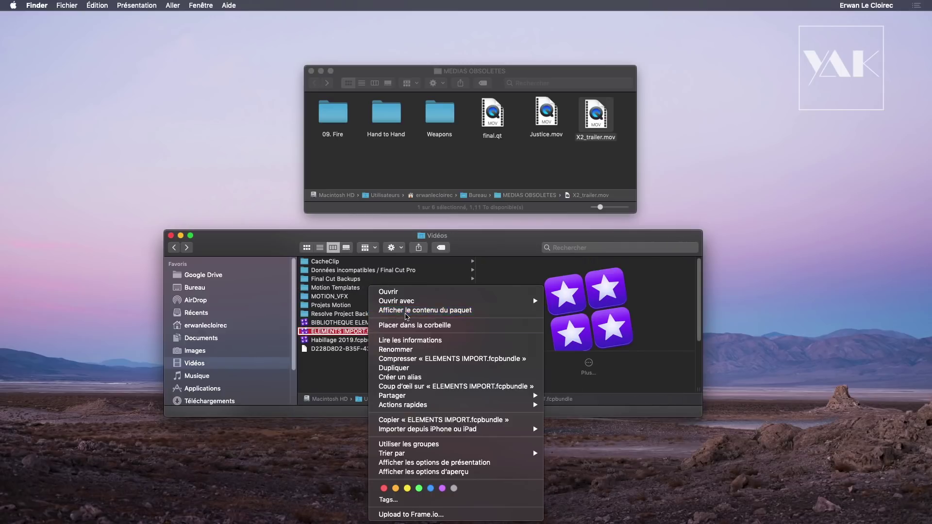
click(404, 311)
Step: List the Original Media files of the CLIPS event and check the Original Media folder's information
click(321, 270)
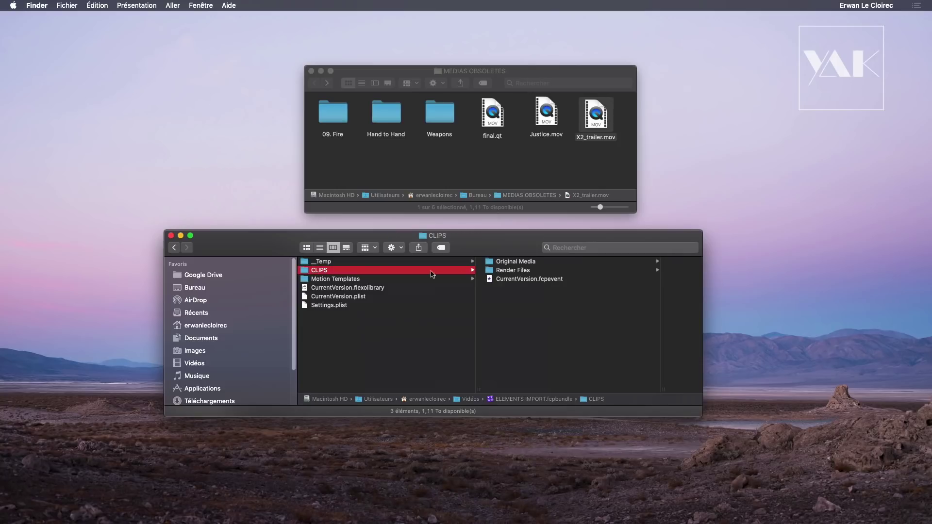
click(508, 263)
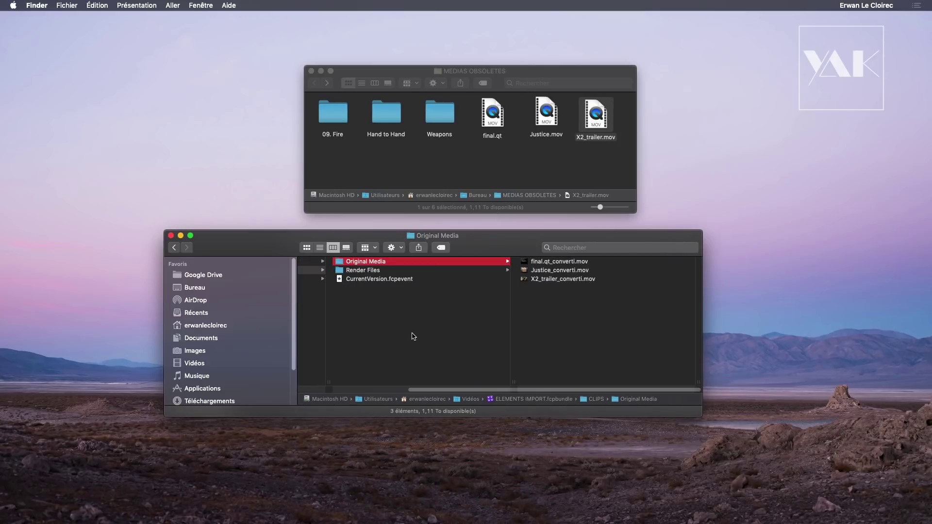
key(super+i)
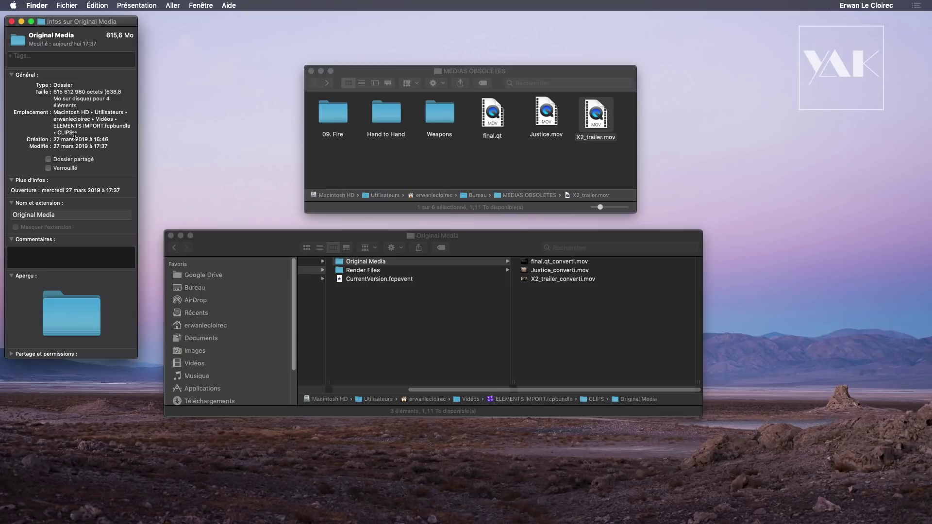
click(12, 23)
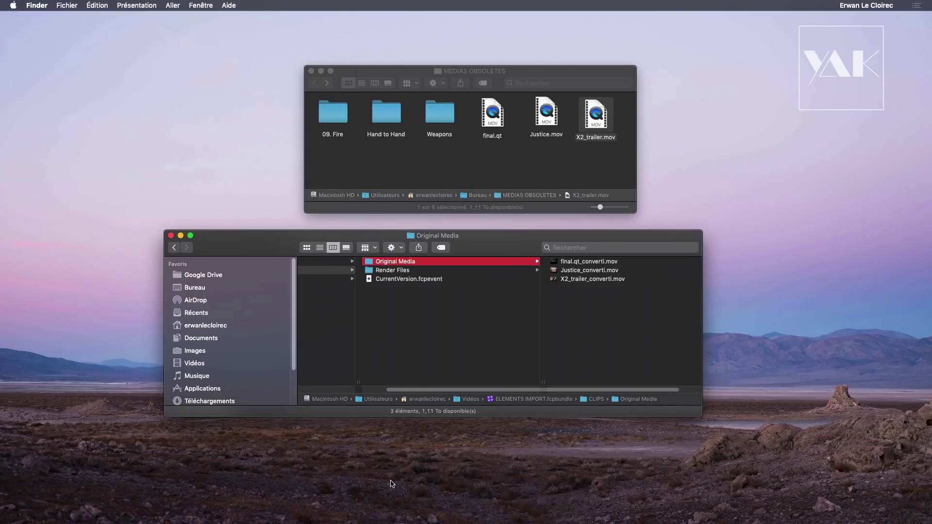
Step: Switch to Final Cut Pro and play the JCVD_Explosion_Jump clip from the JCV RUSHES event
key(ctrl+Left)
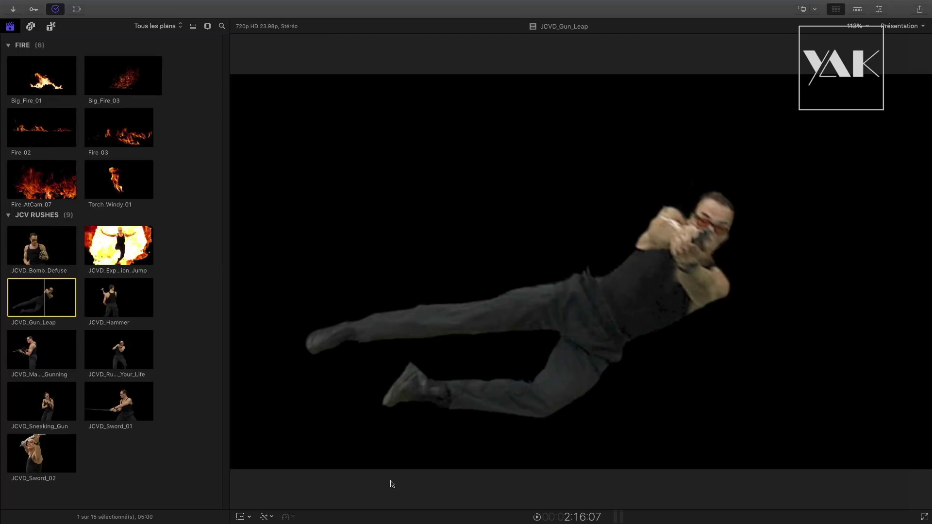
click(88, 260)
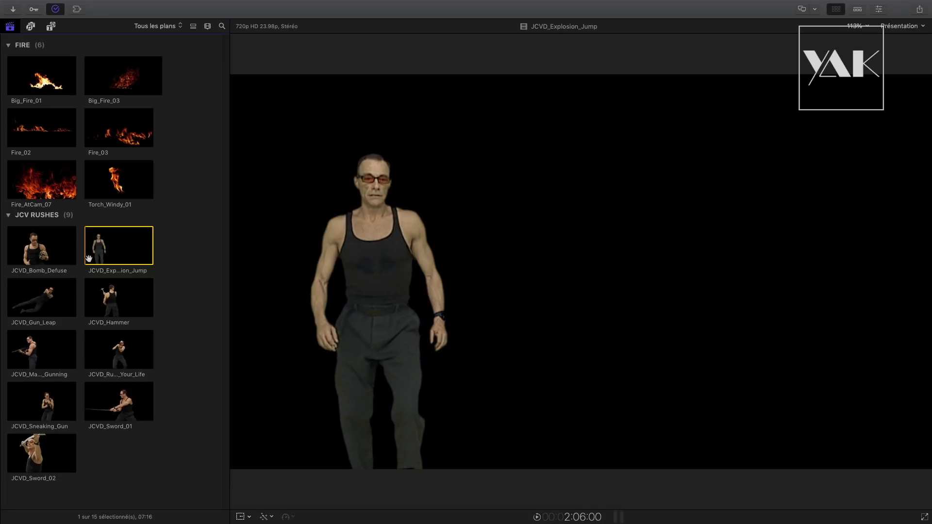
key(space)
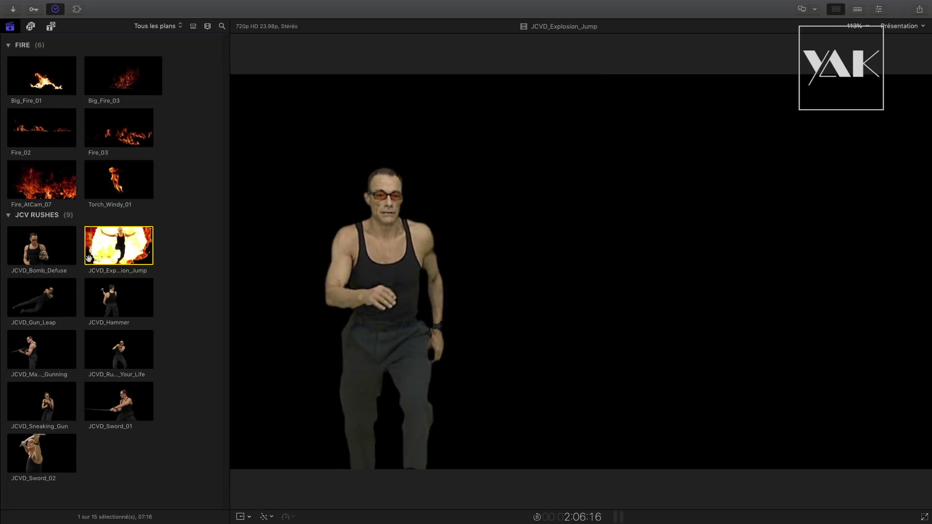